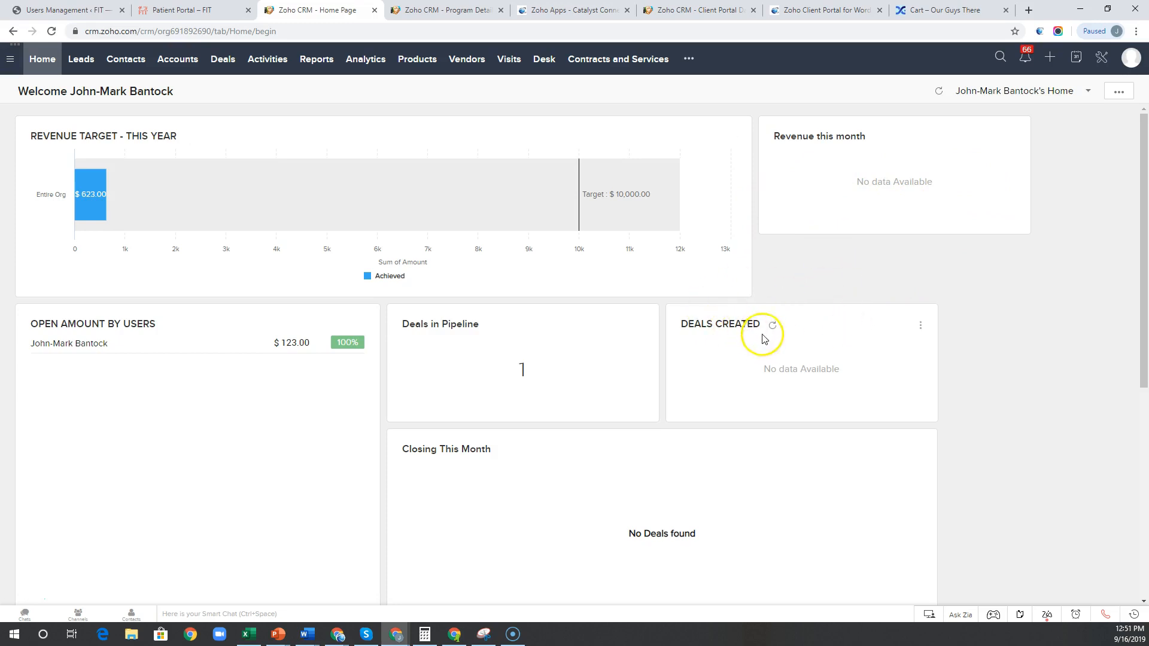
Look over the available home page views and the tab group options without changing either.
click(1081, 91)
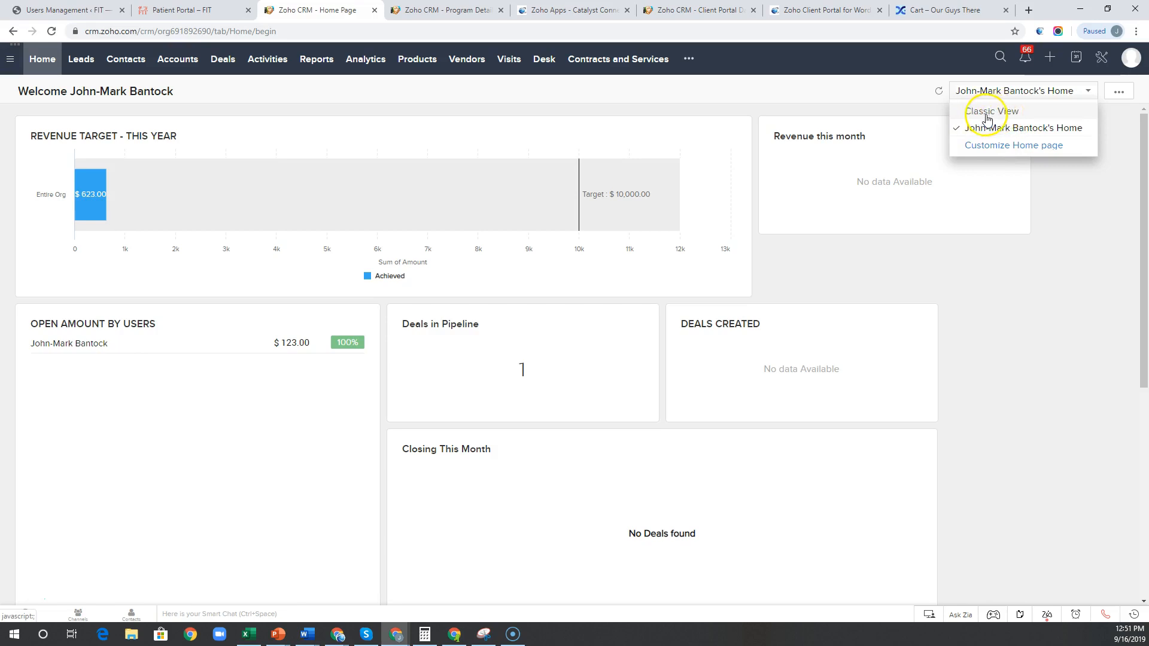
click(880, 110)
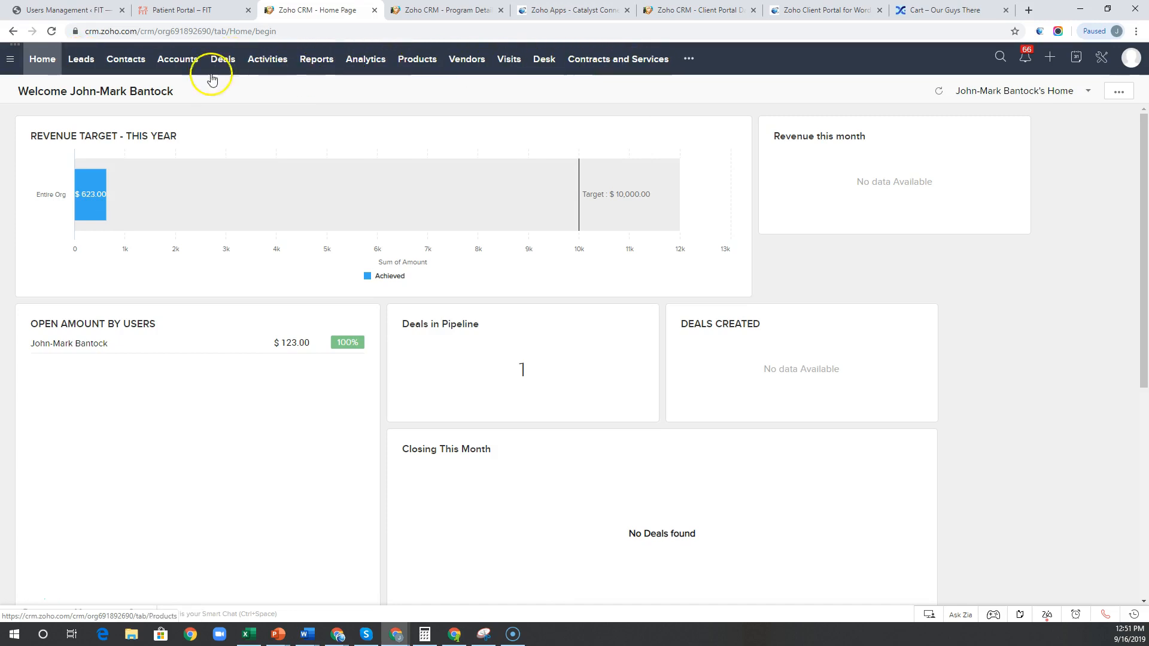
click(10, 60)
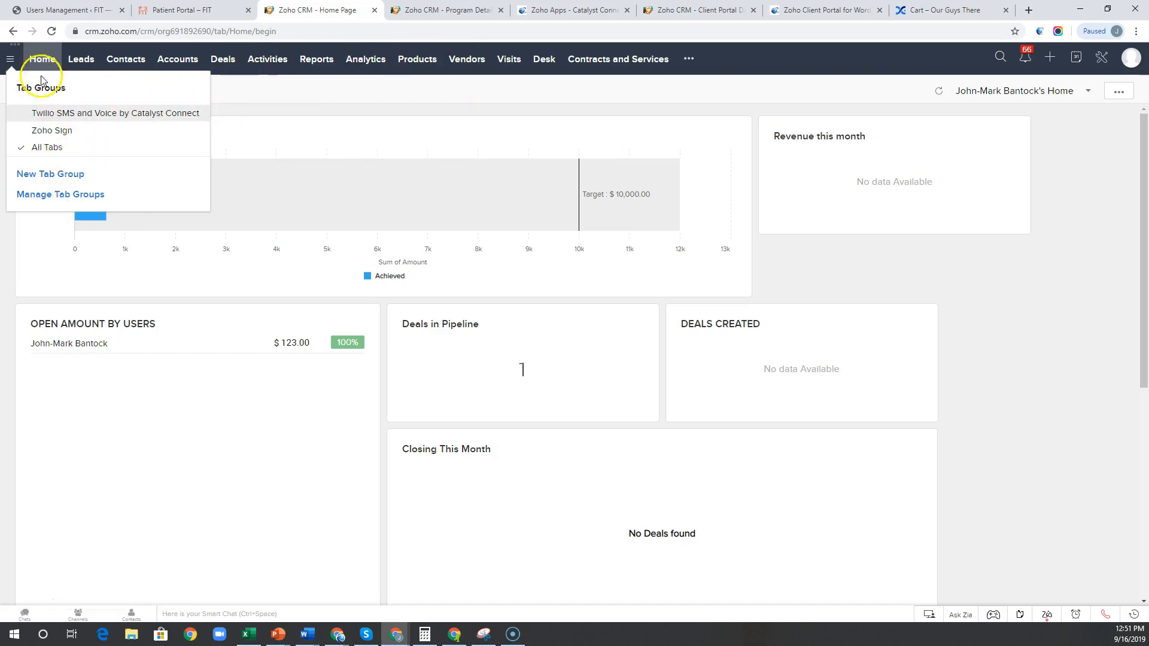
click(328, 91)
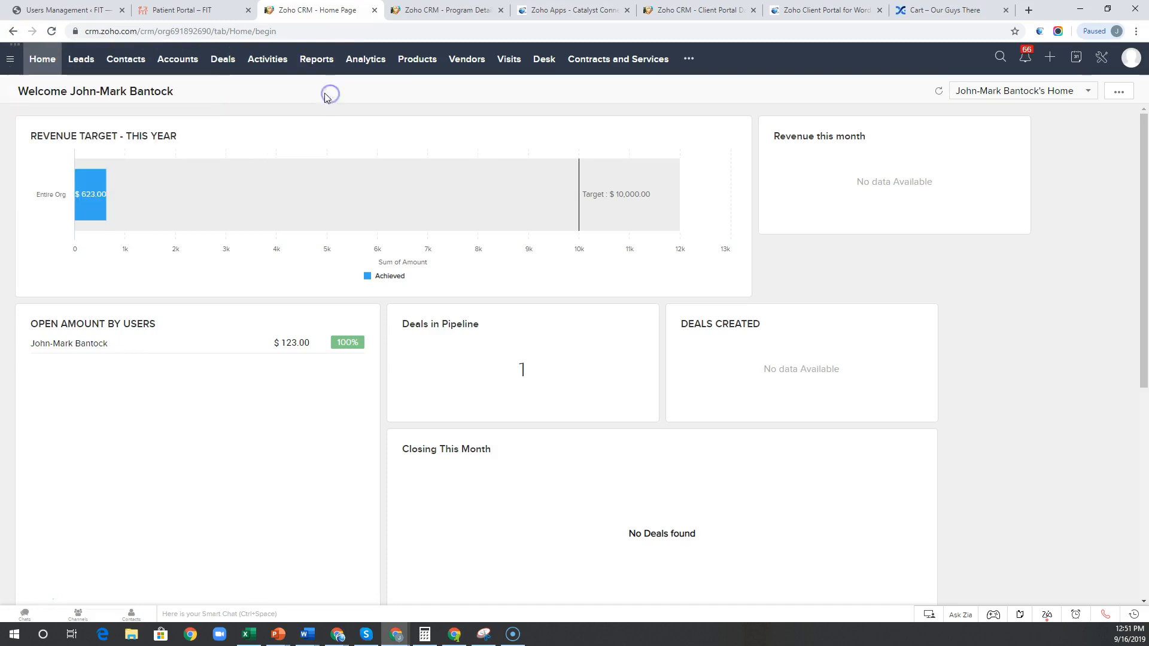
Look over the header tools: global search, SalesSignals notifications, the record creation list and the calendar.
click(999, 57)
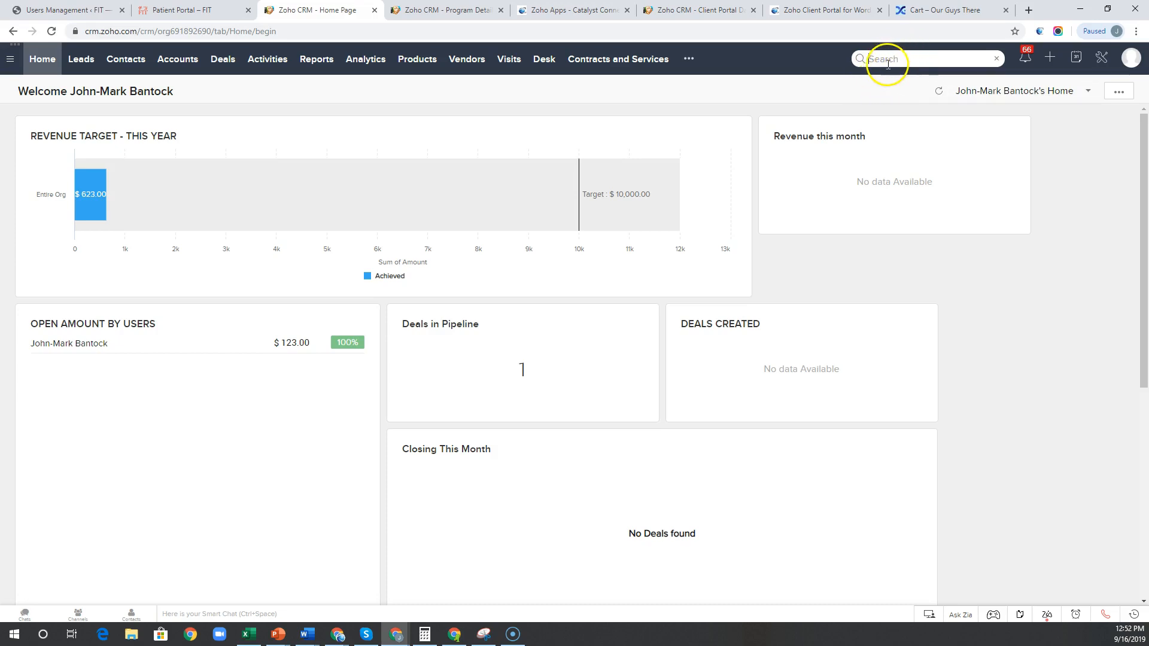
click(1025, 57)
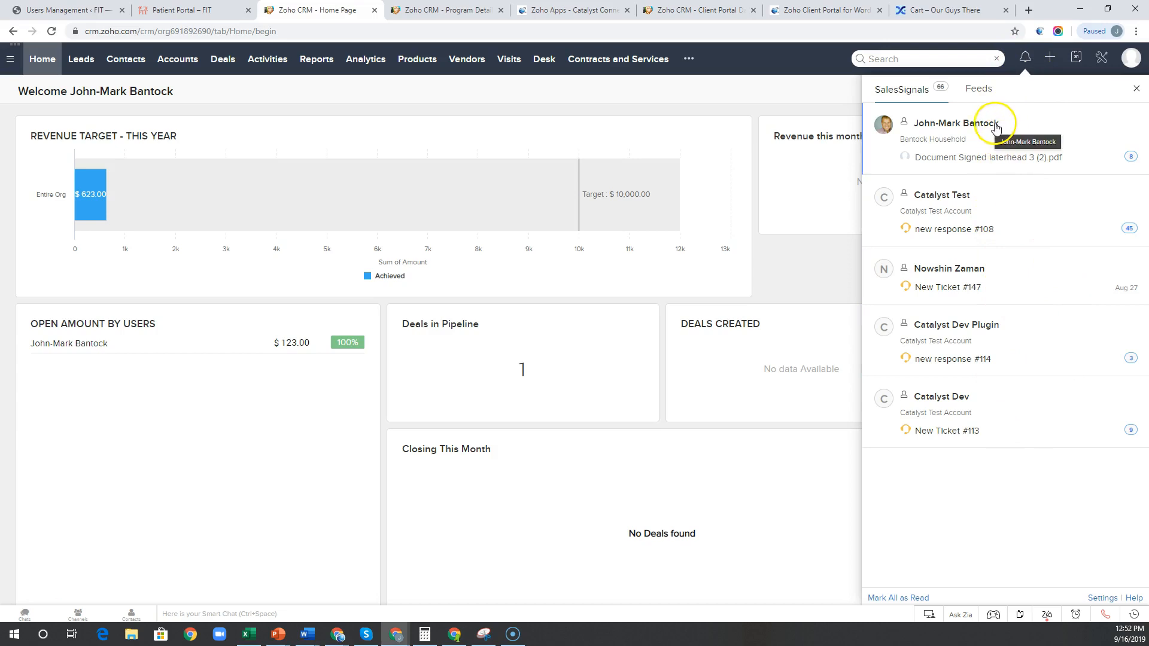
click(1051, 61)
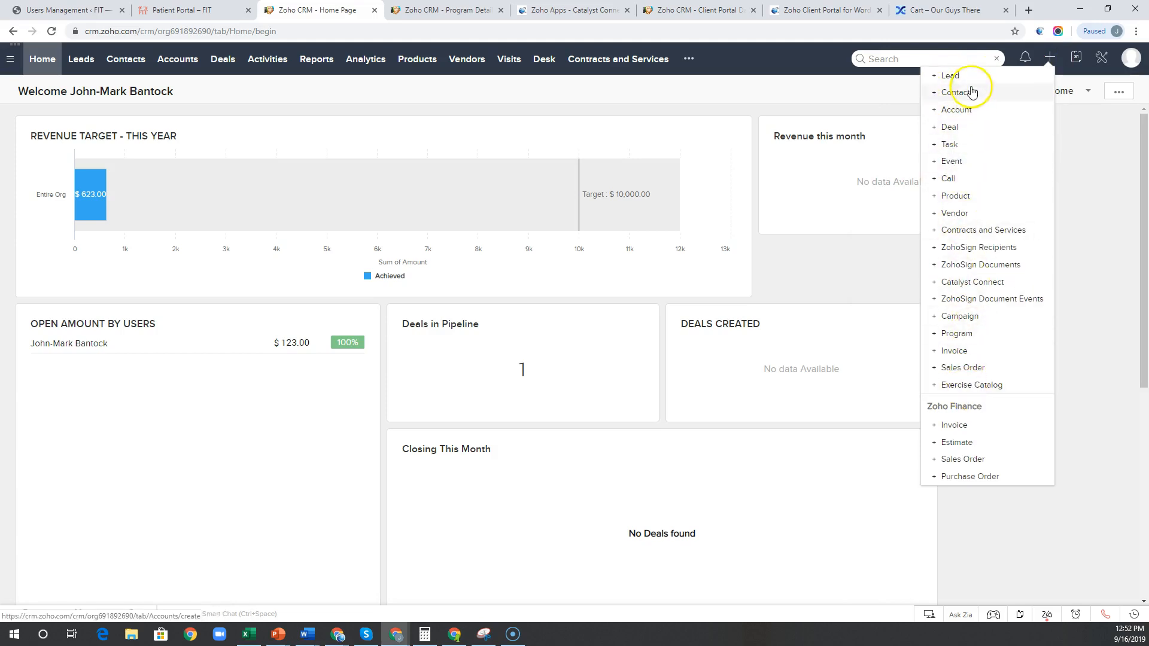
click(1078, 59)
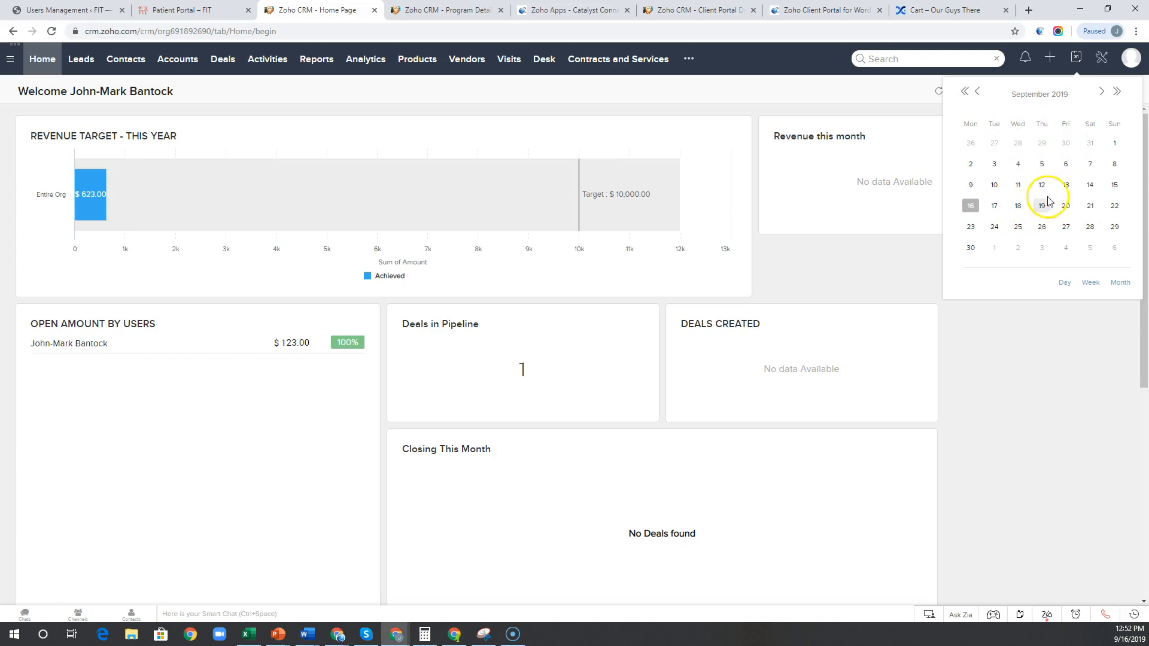
Open the Setup page and look over the account, subscription and help options in the user profile.
click(1103, 60)
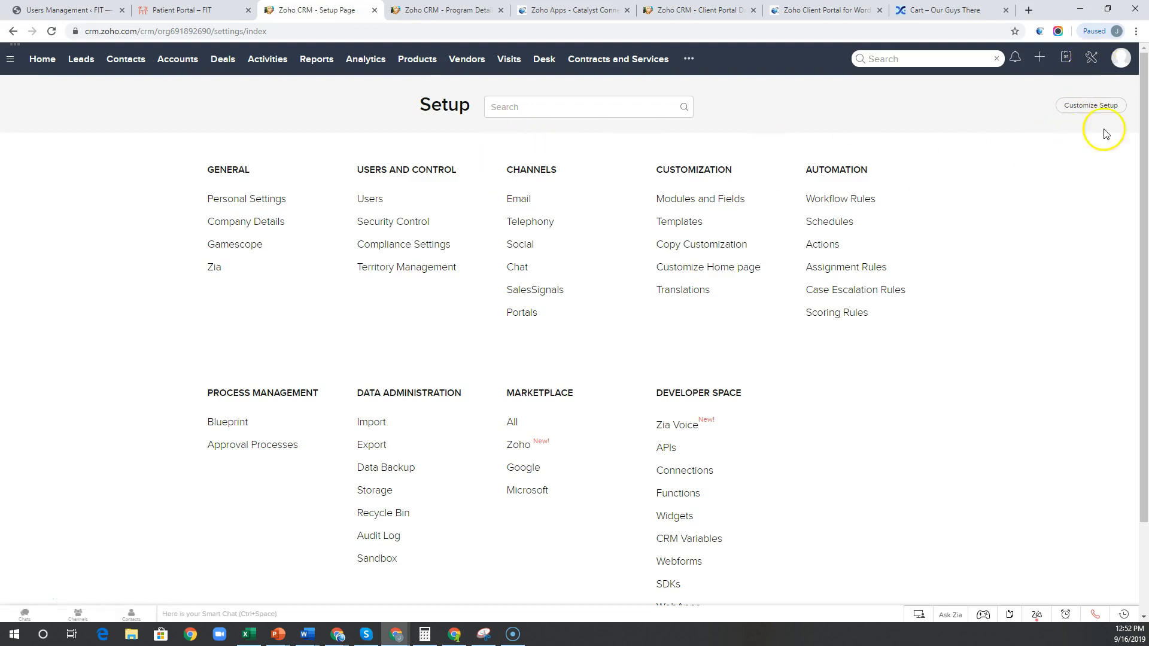
click(1123, 59)
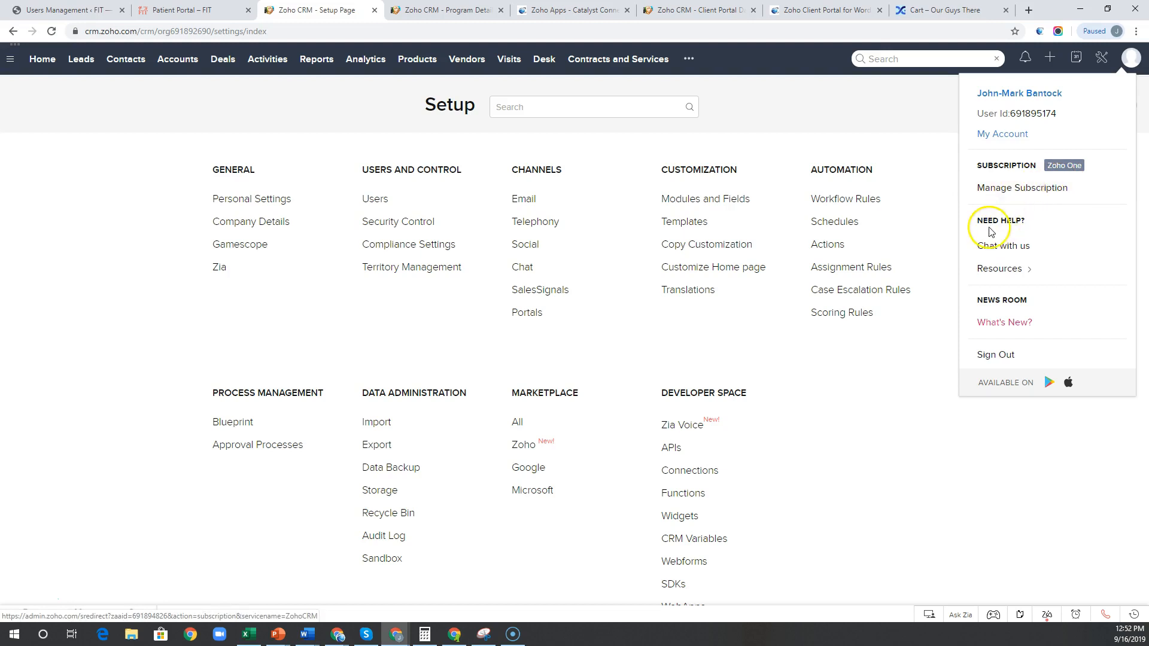
mouse_move(1012, 280)
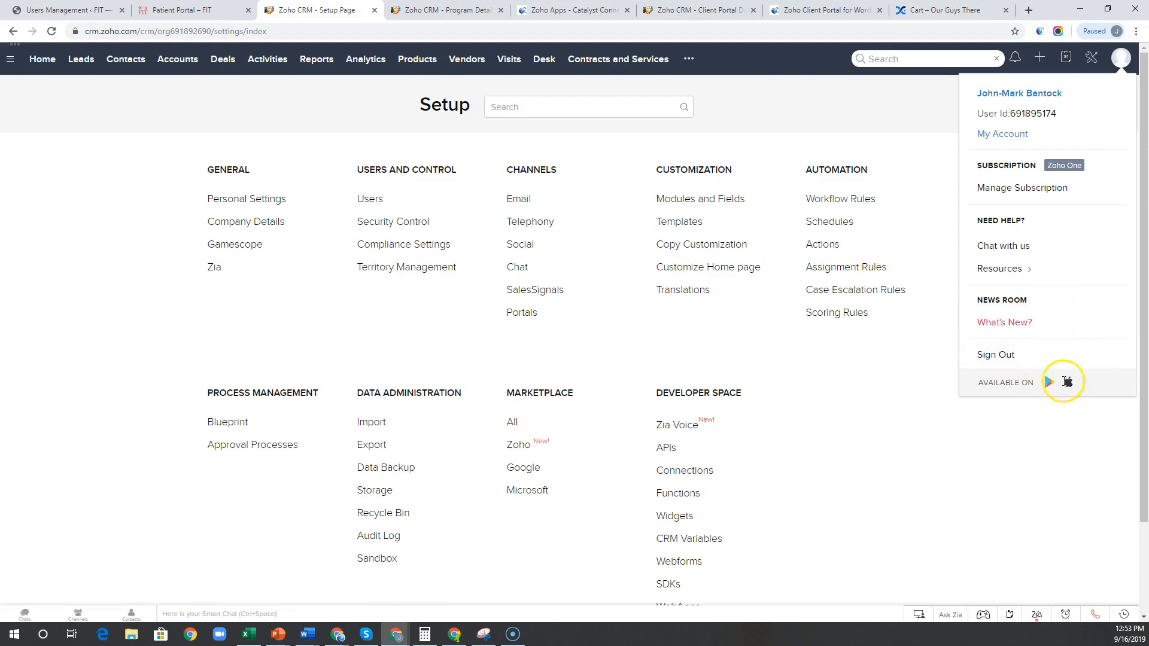
click(931, 375)
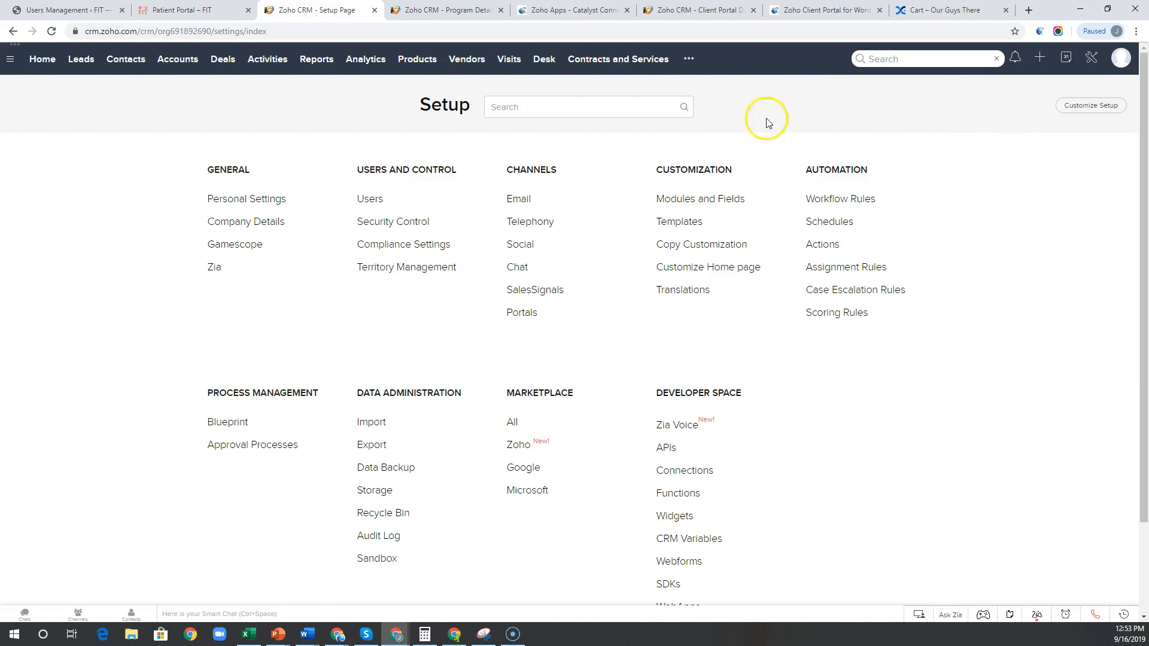
Start a new lead and fill in Test as the company and the lead's last name.
click(81, 62)
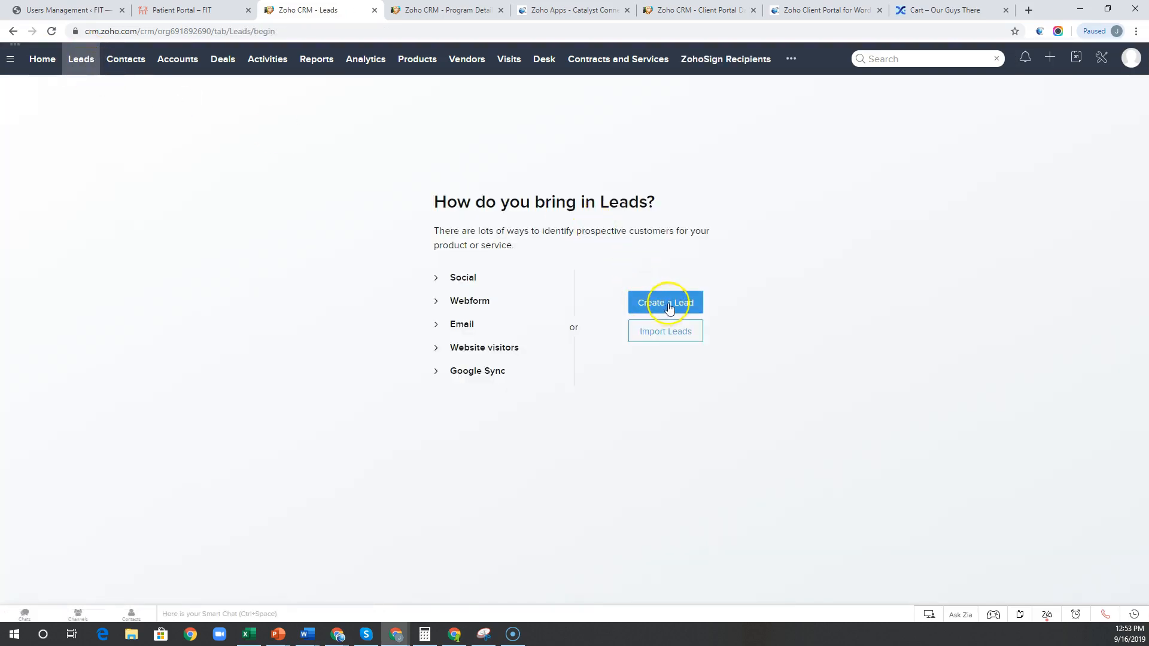
click(671, 306)
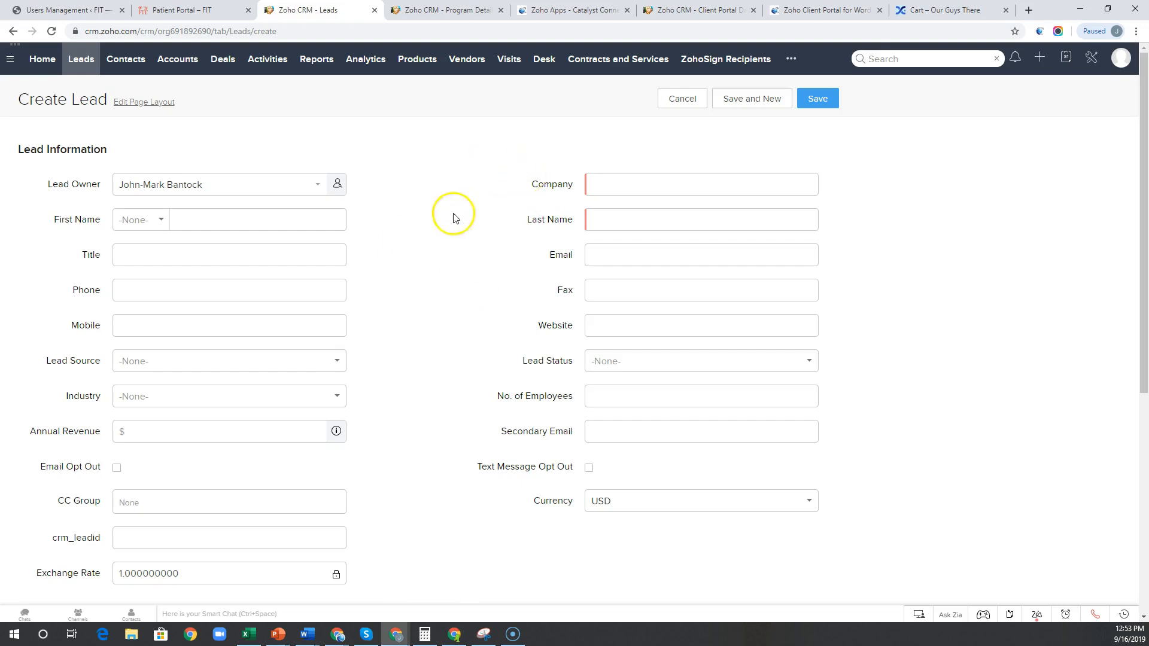
click(599, 189)
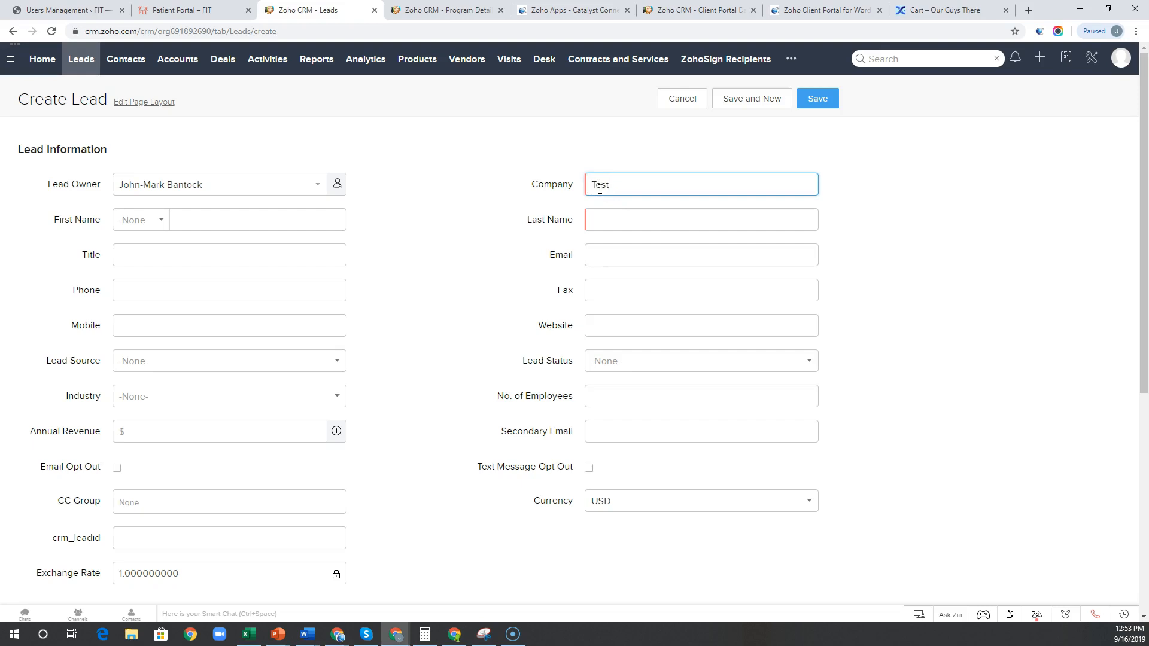
click(626, 224)
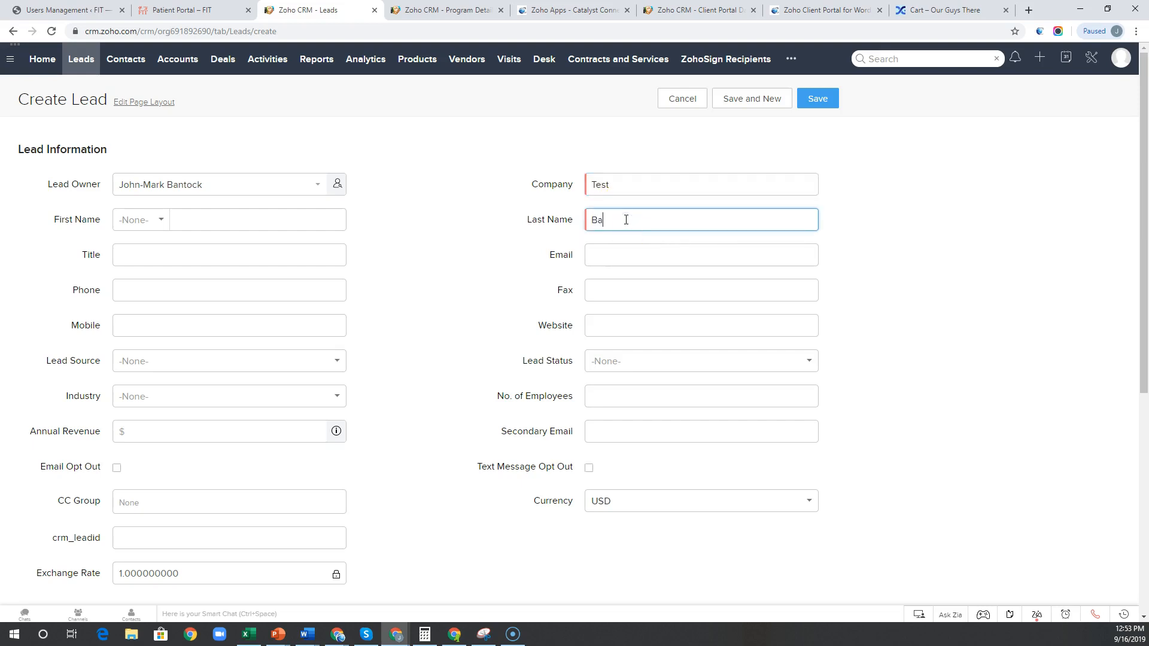
click(506, 224)
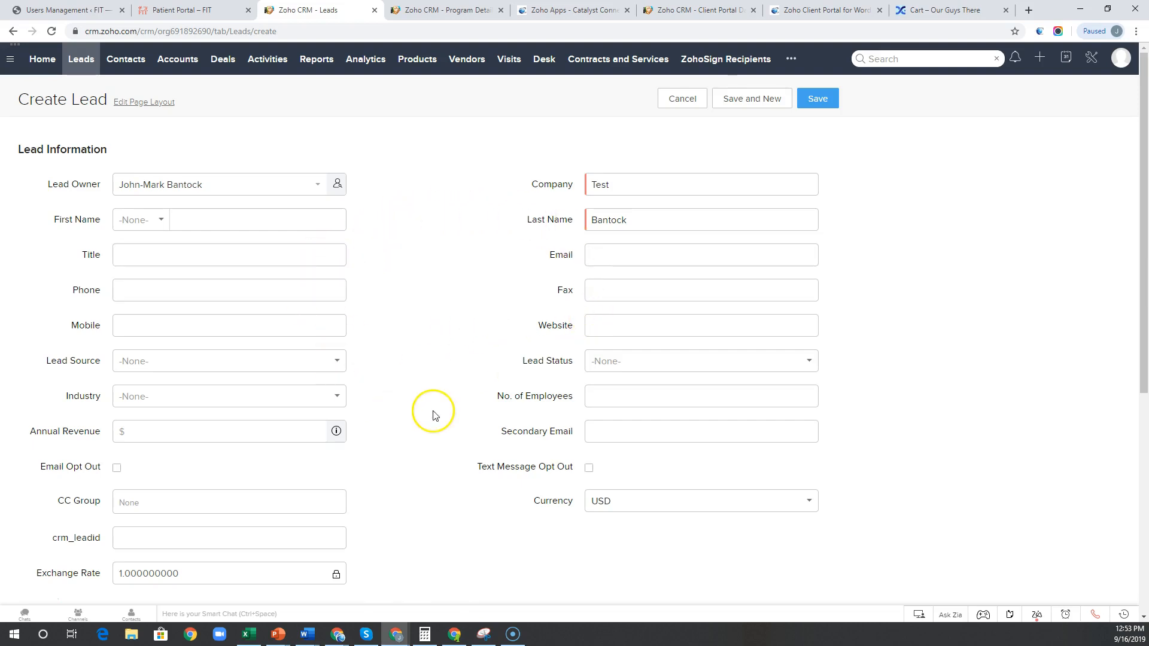
Review the remaining fields of the lead form and save the new lead.
scroll(432, 412, down, 3)
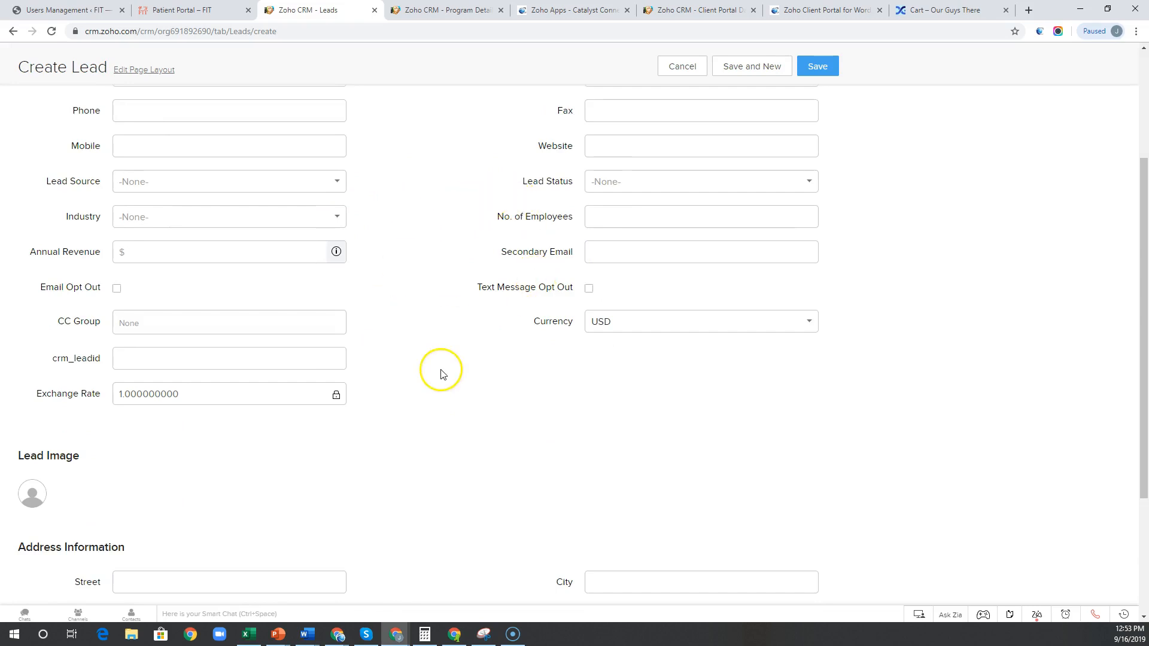
scroll(440, 374, up, 3)
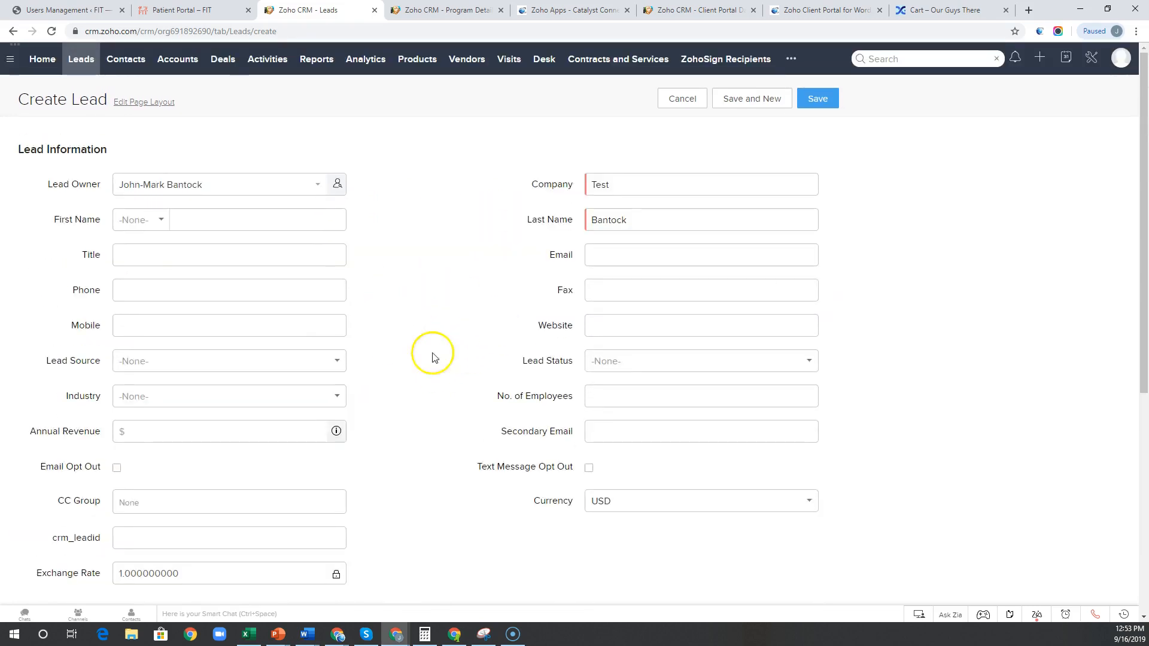
scroll(445, 350, down, 5)
scroll(448, 353, up, 5)
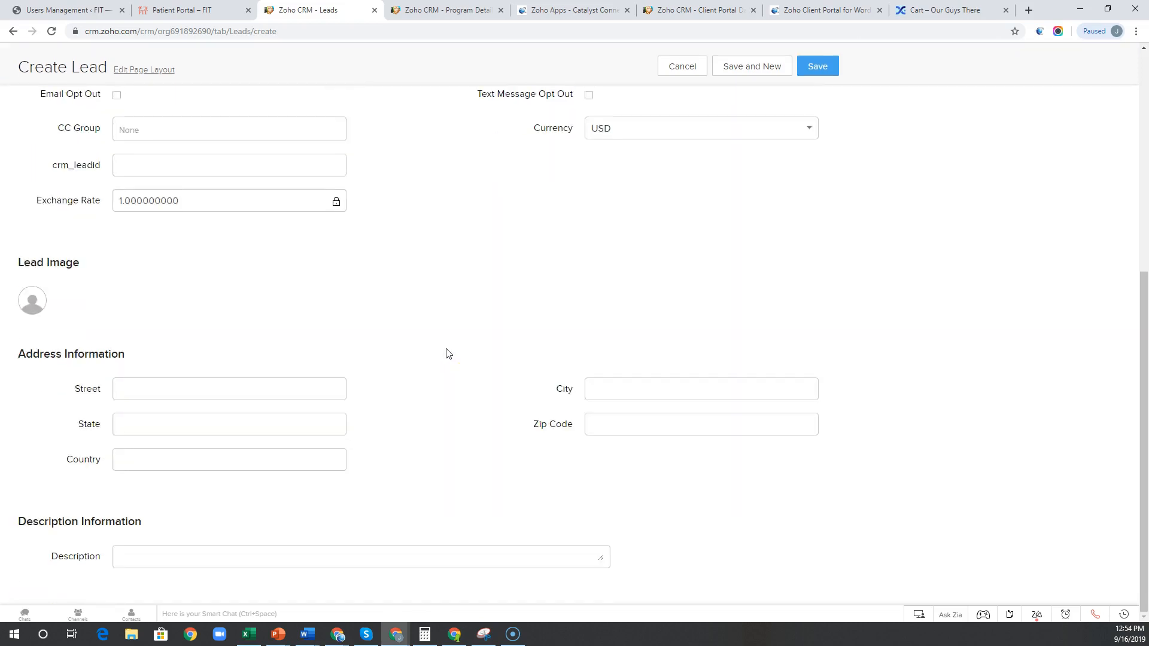
click(831, 84)
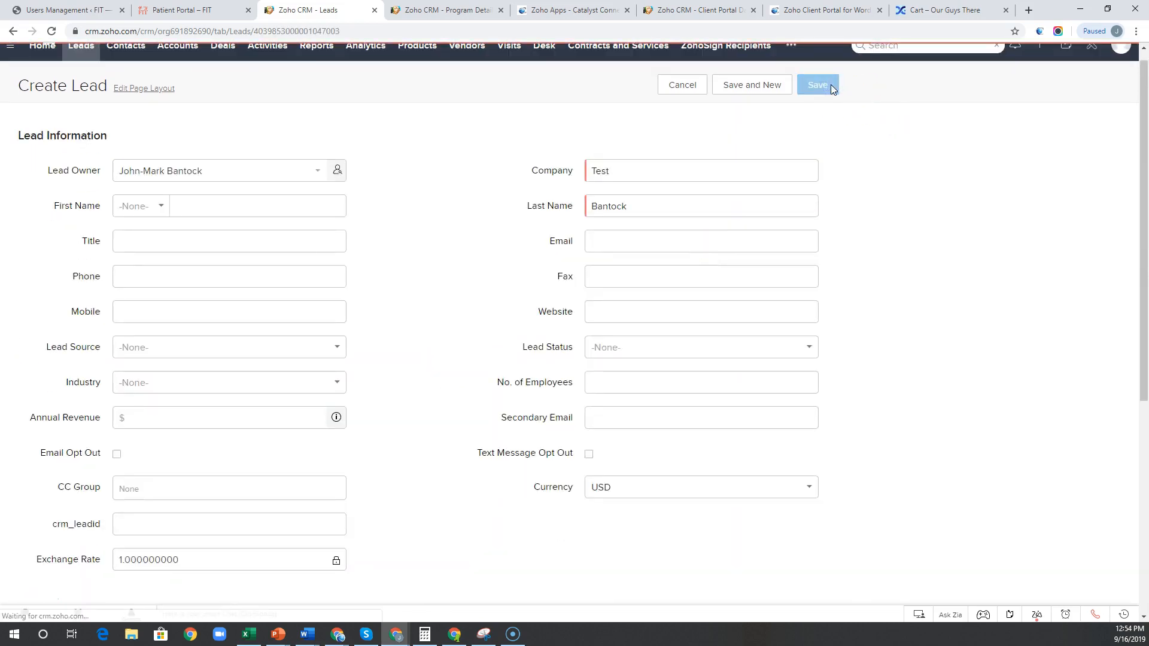
Return to the All Leads list and move the Phone column ahead of the Email column.
click(81, 60)
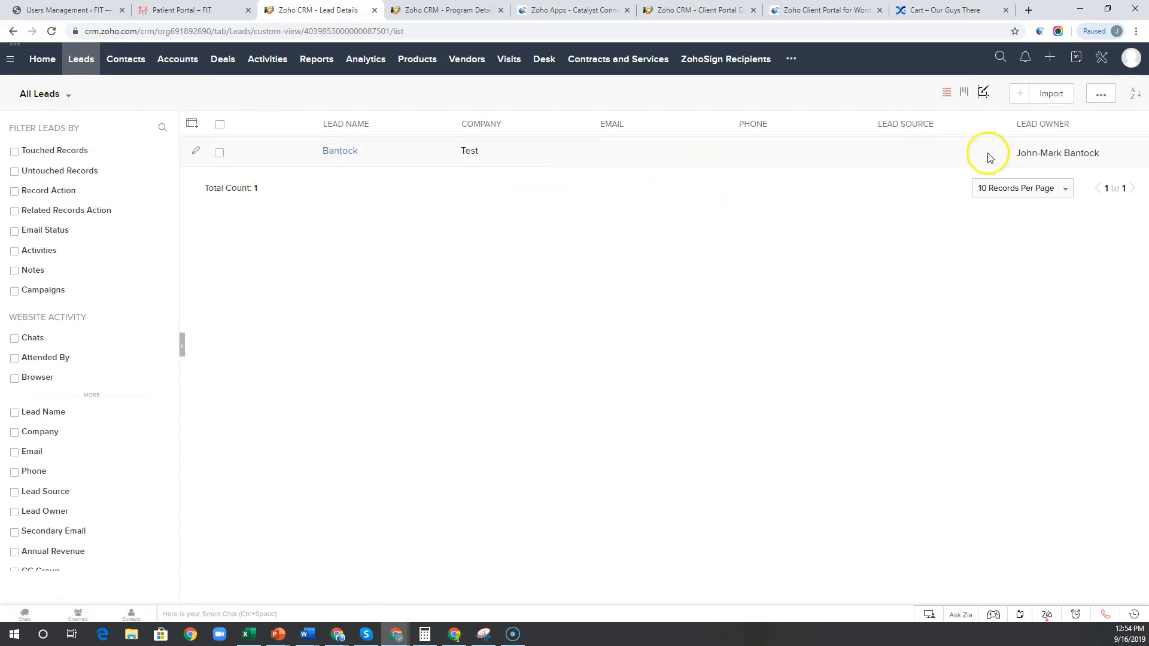
mouse_move(1070, 147)
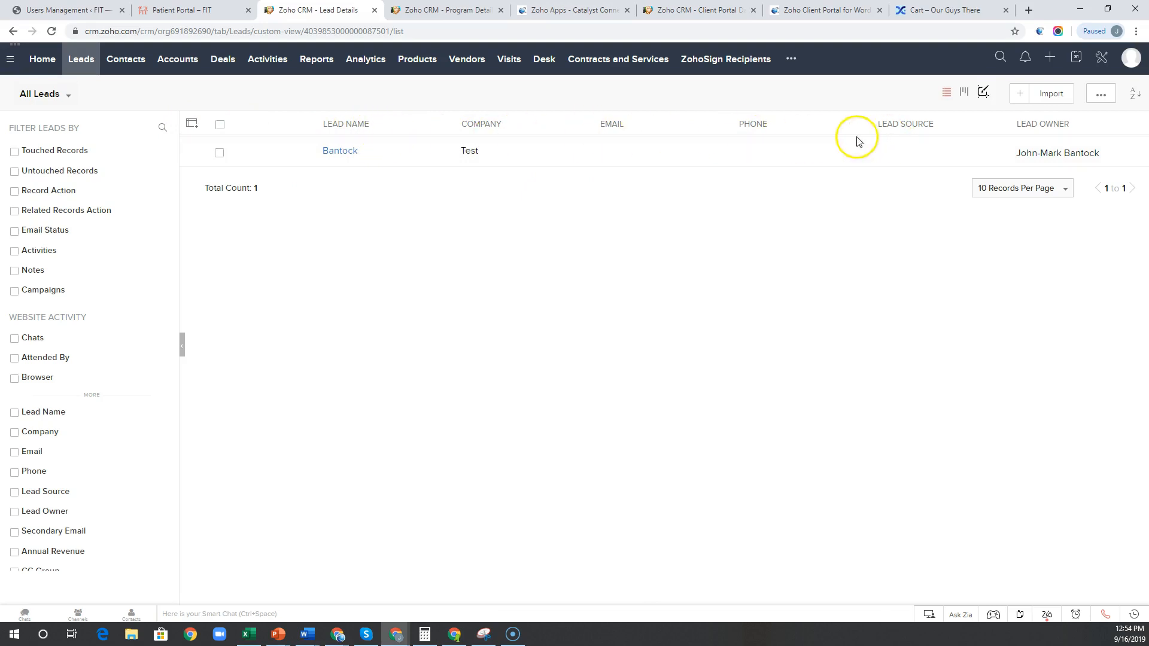
click(192, 128)
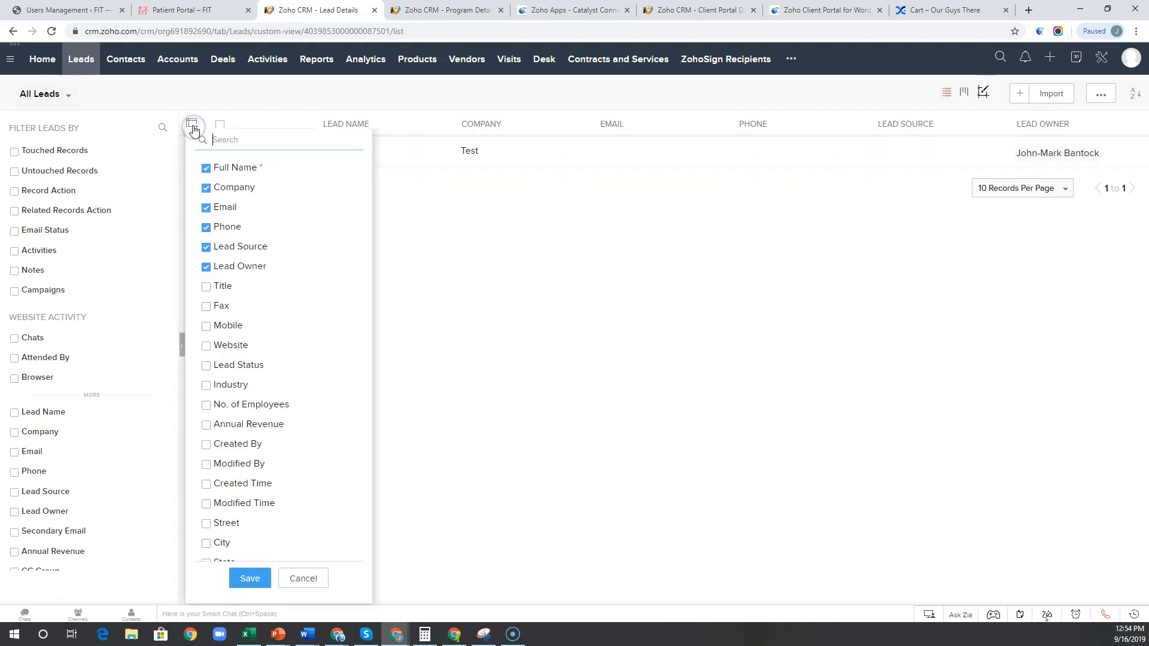
drag(205, 265, 239, 197)
click(262, 580)
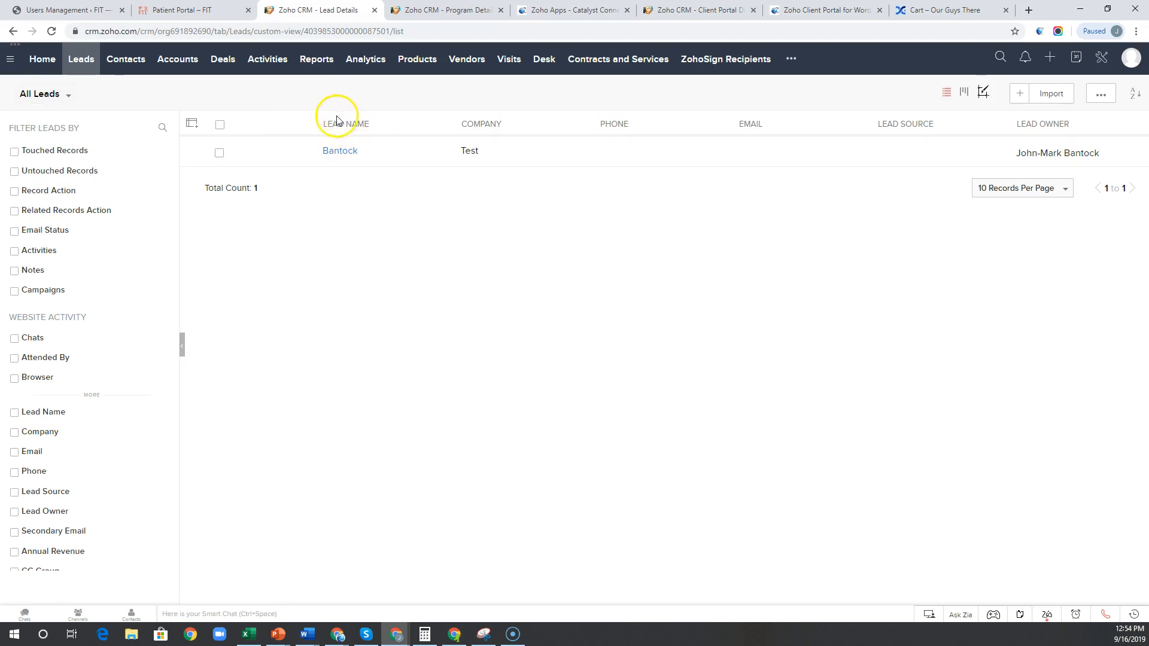
Add the Modified Time column to the leads list and look at its sorting options.
click(192, 126)
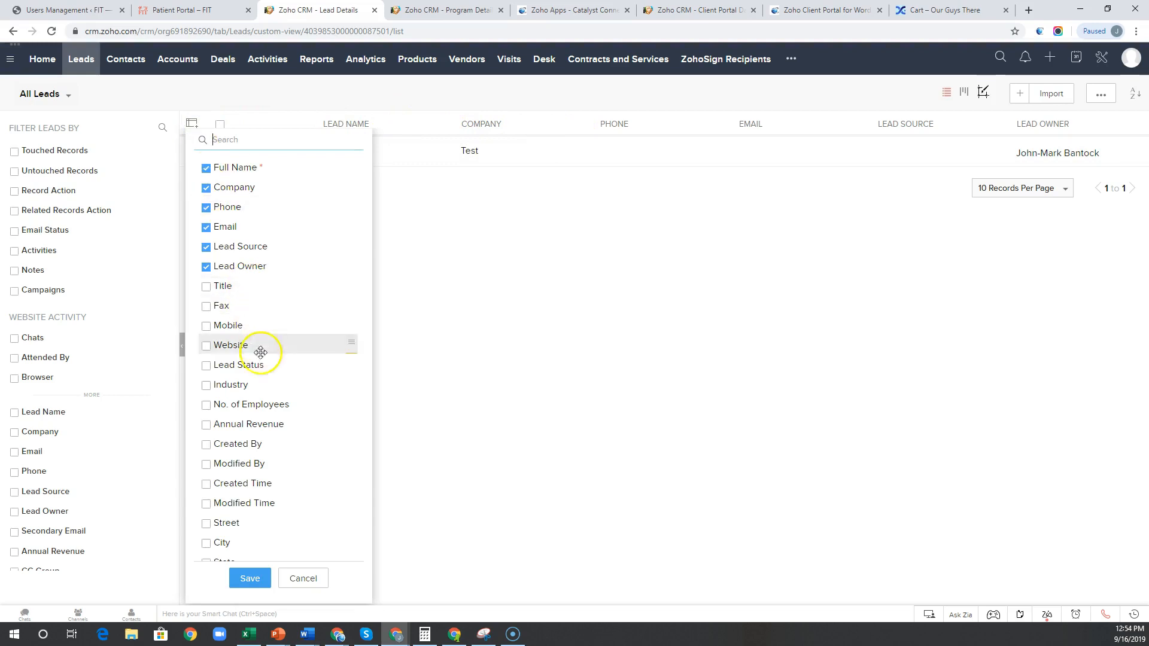
click(207, 509)
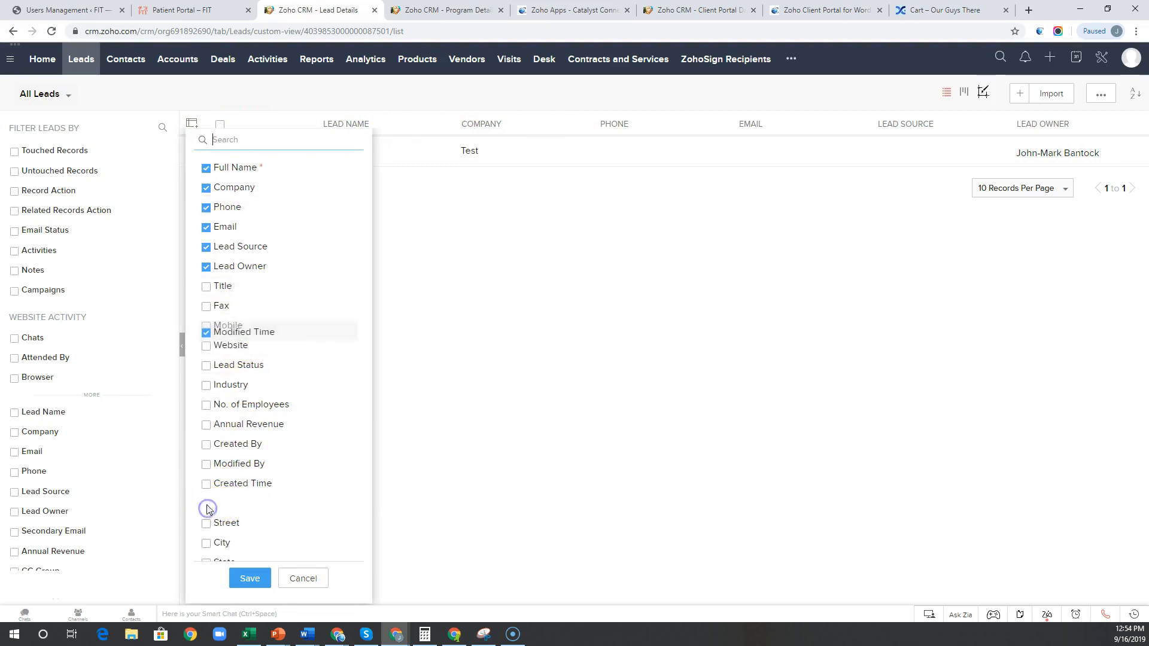
click(251, 579)
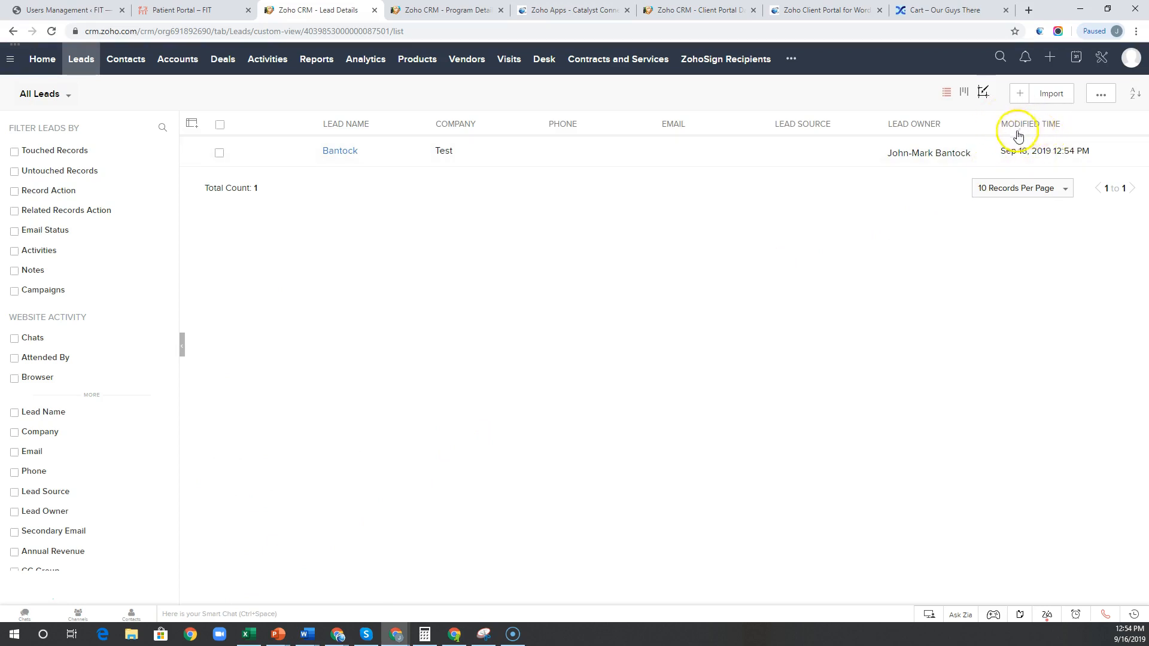
click(1039, 129)
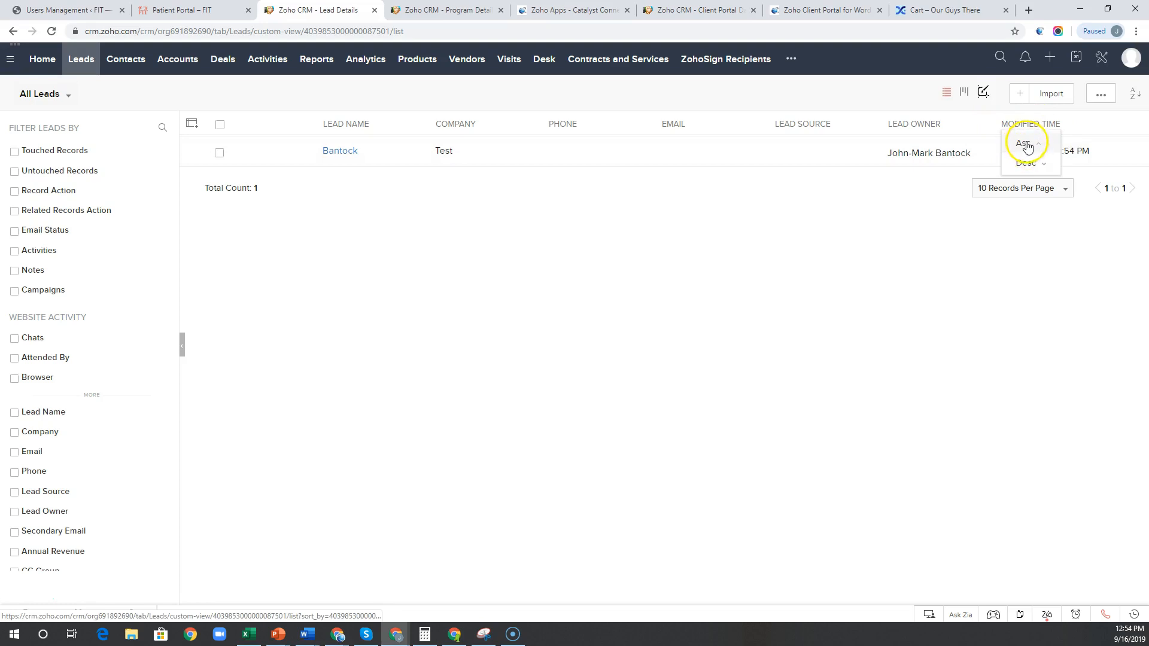
click(1030, 166)
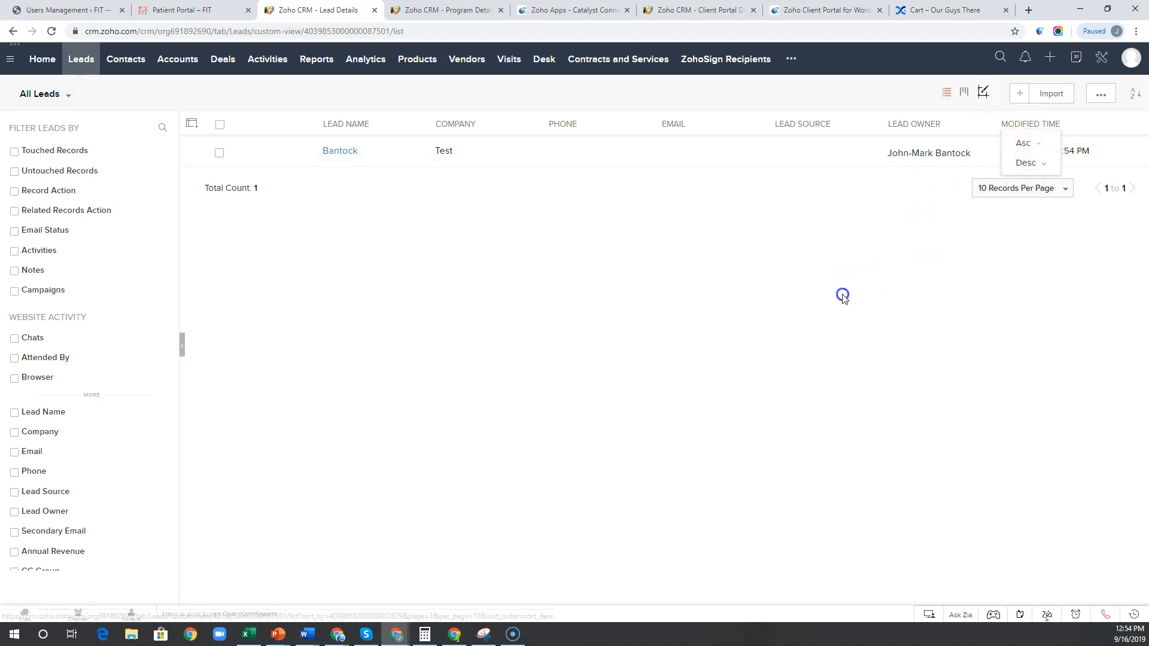
Set up a Kanban view named Leads by Status, categorized by Lead Status and aggregated by Annual Revenue.
click(967, 93)
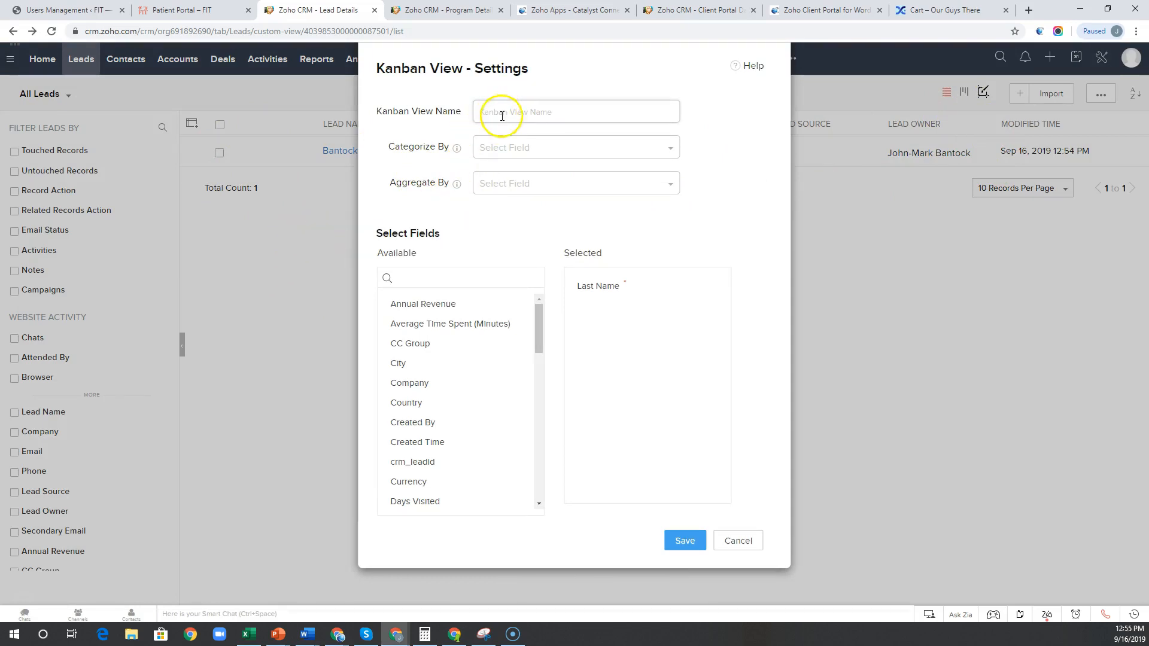
click(419, 289)
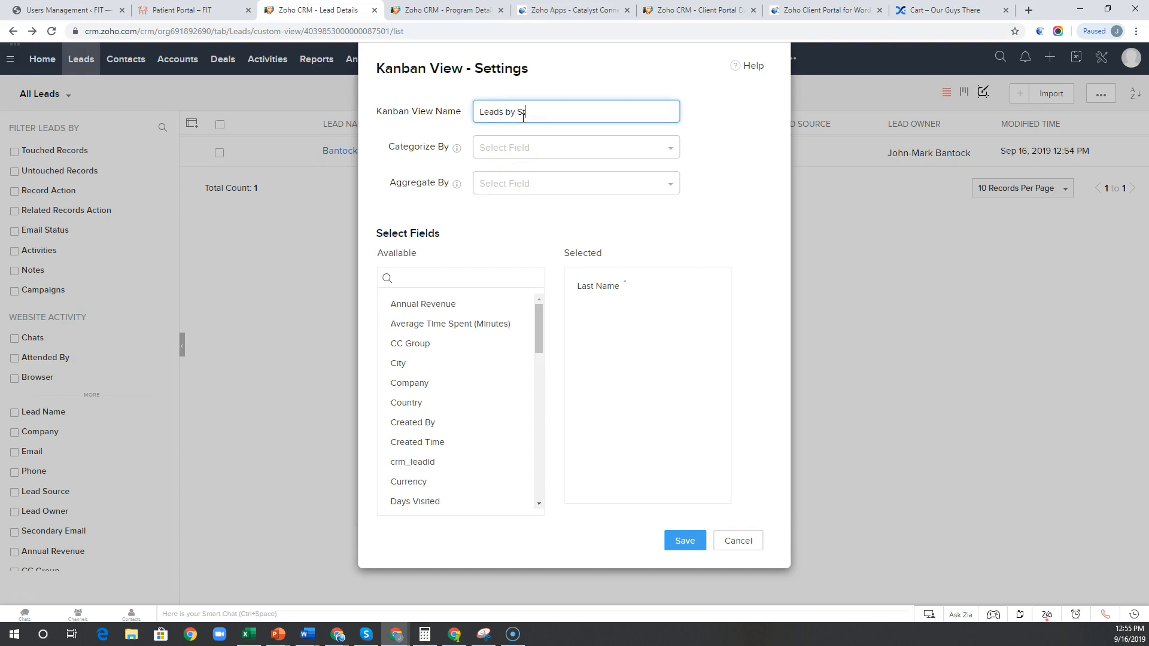
click(514, 151)
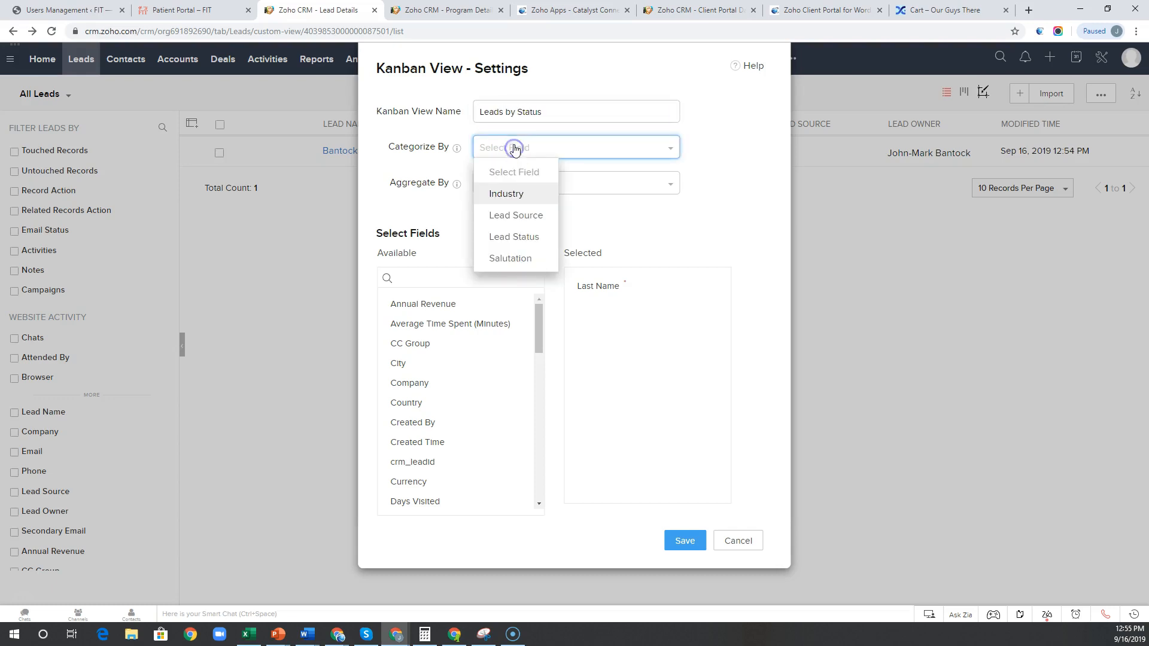
click(532, 238)
click(533, 183)
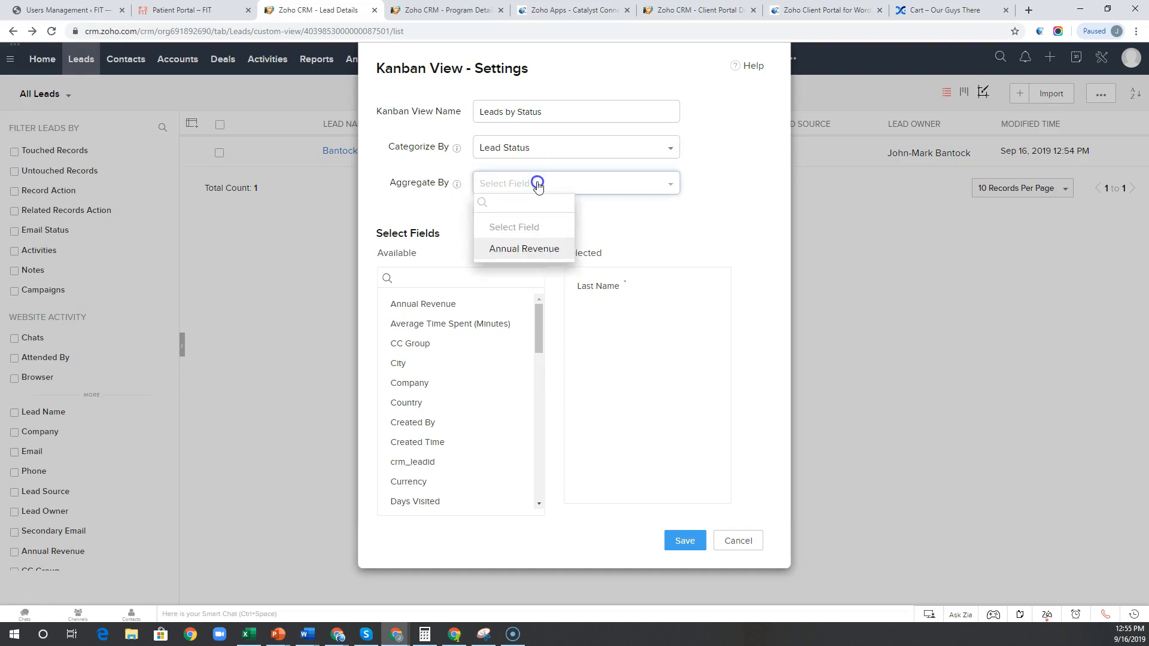
click(640, 223)
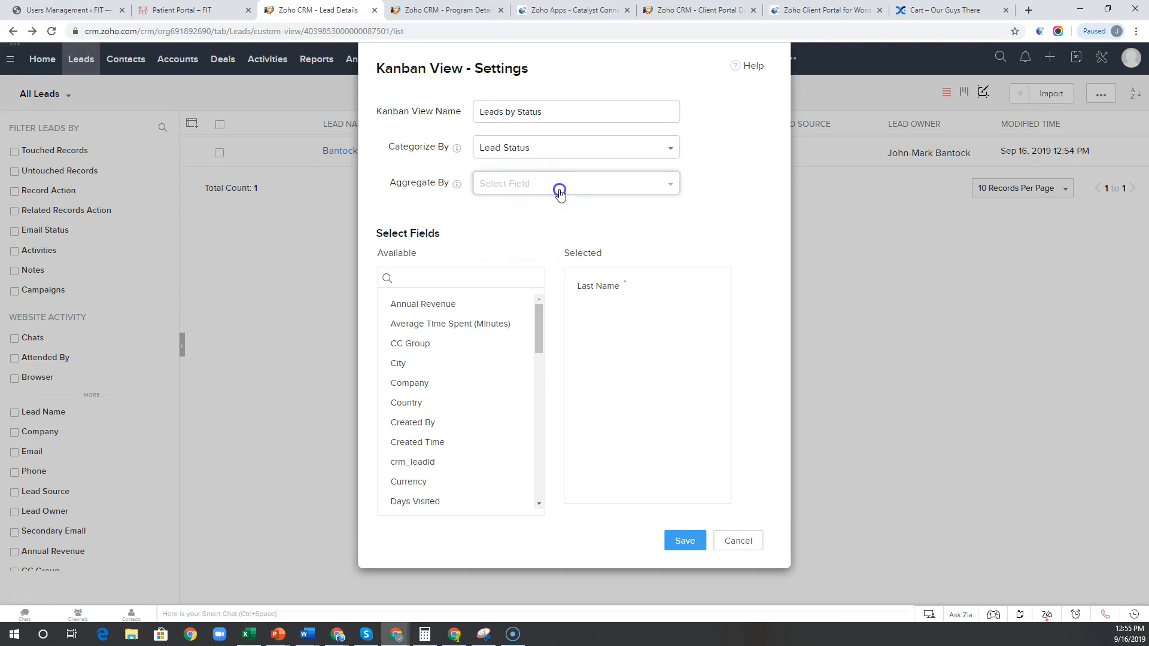
click(557, 188)
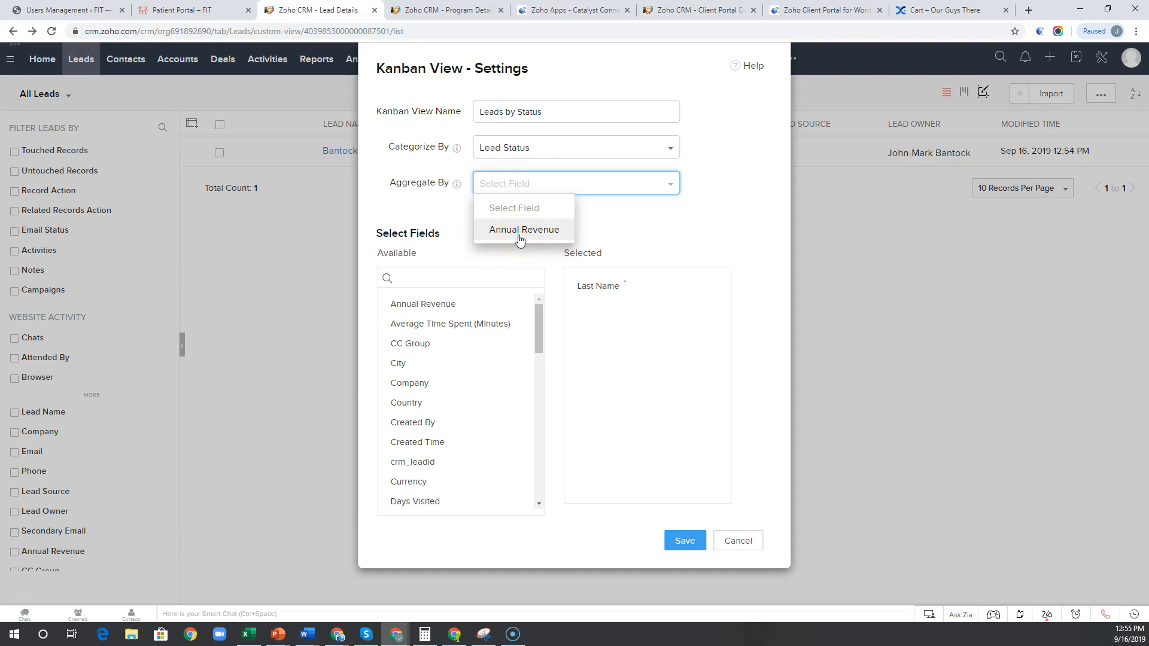
click(522, 232)
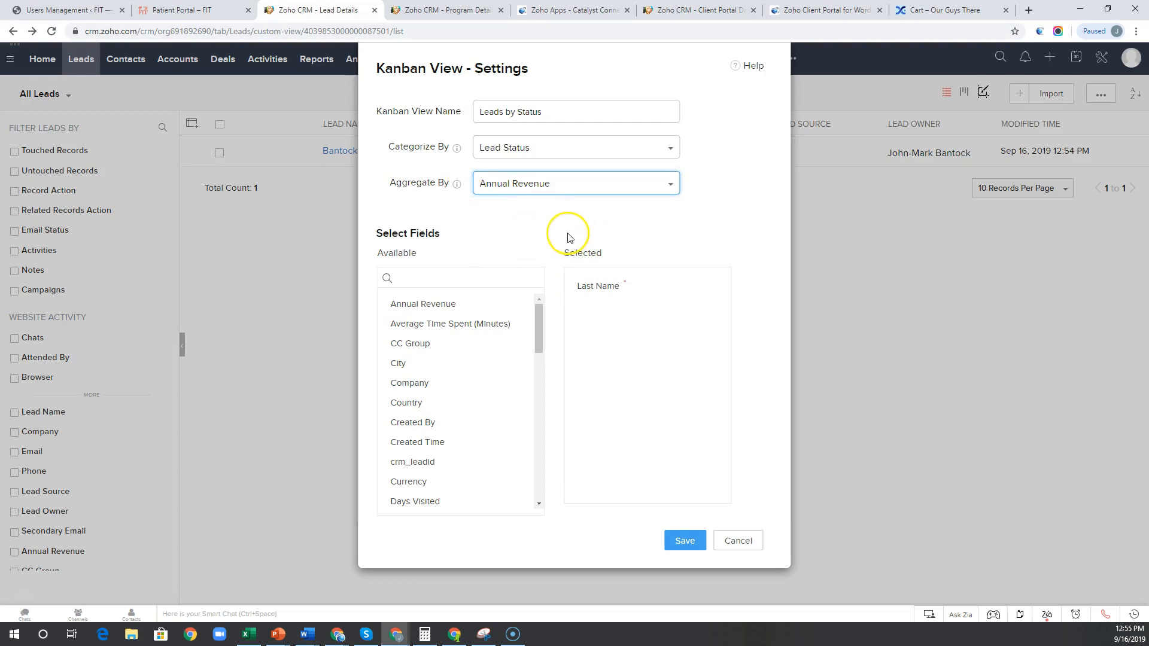
Add the Company and City fields to the Kanban view, save it, and look across its status columns.
drag(431, 384, 674, 330)
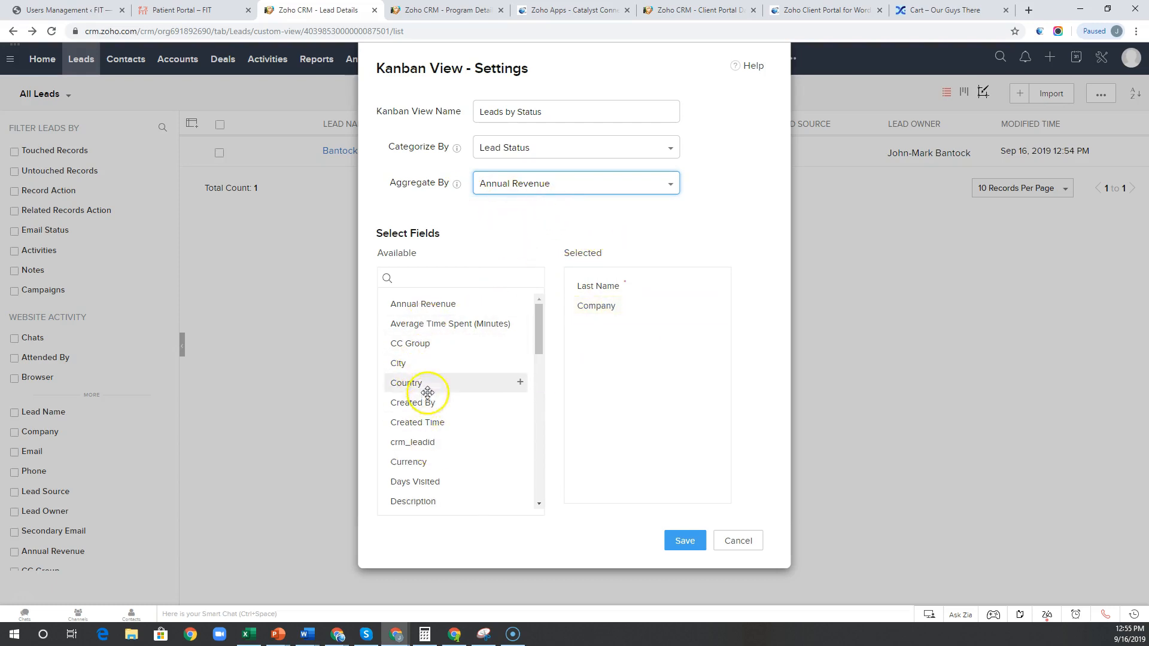
drag(429, 363, 639, 271)
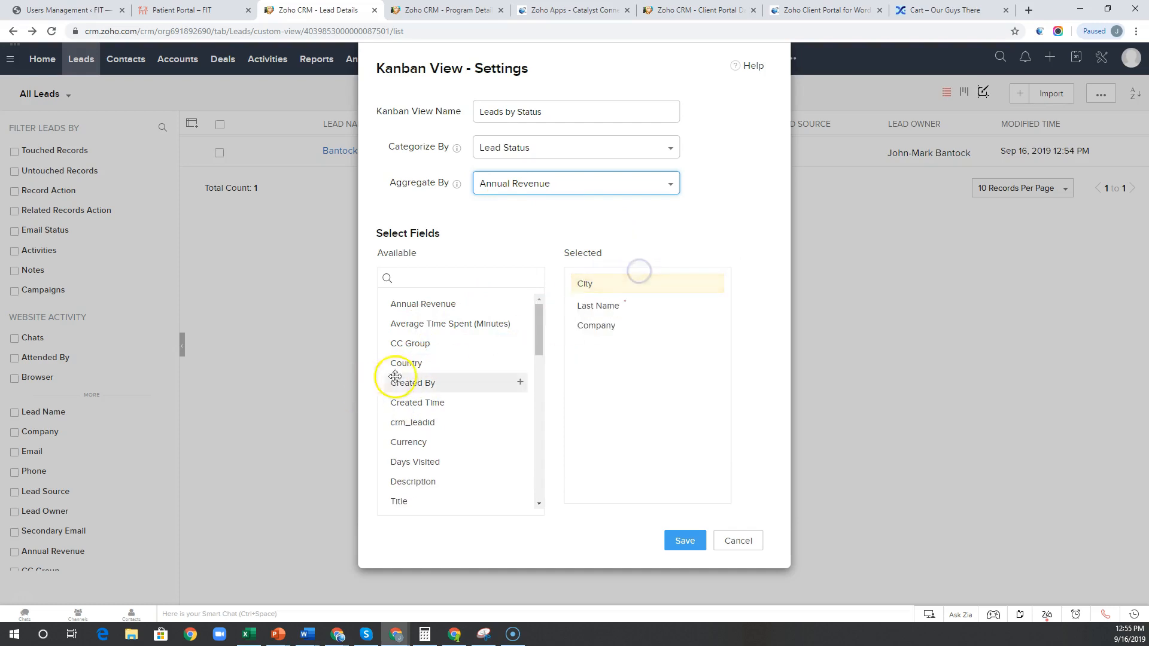
click(686, 542)
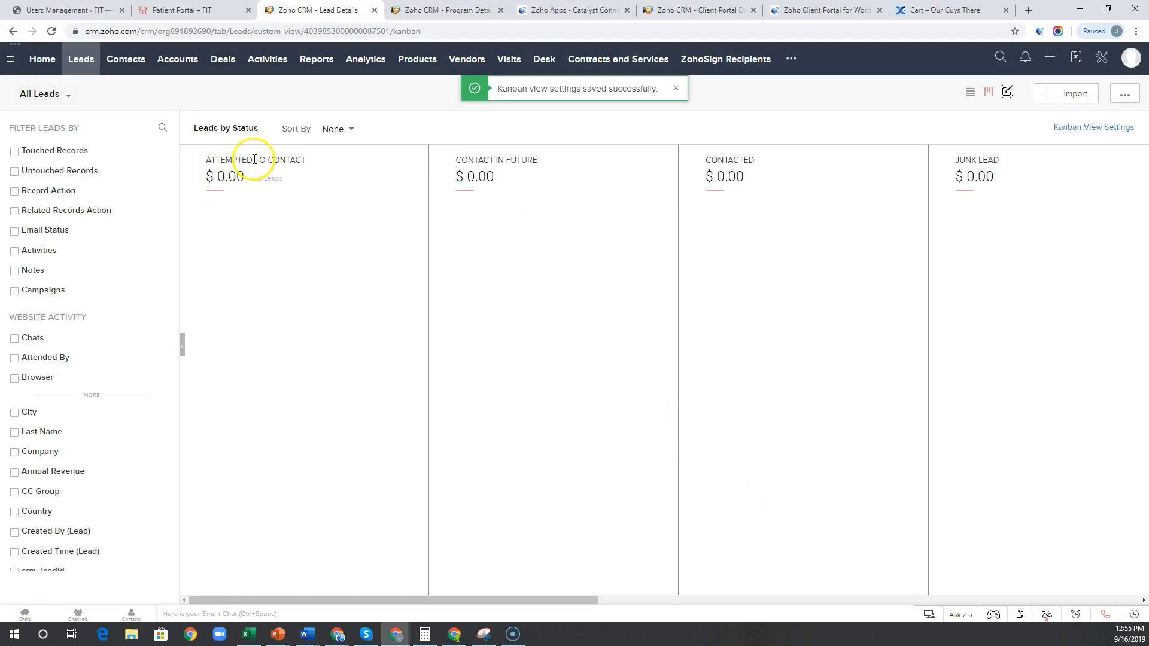
drag(506, 601, 1057, 600)
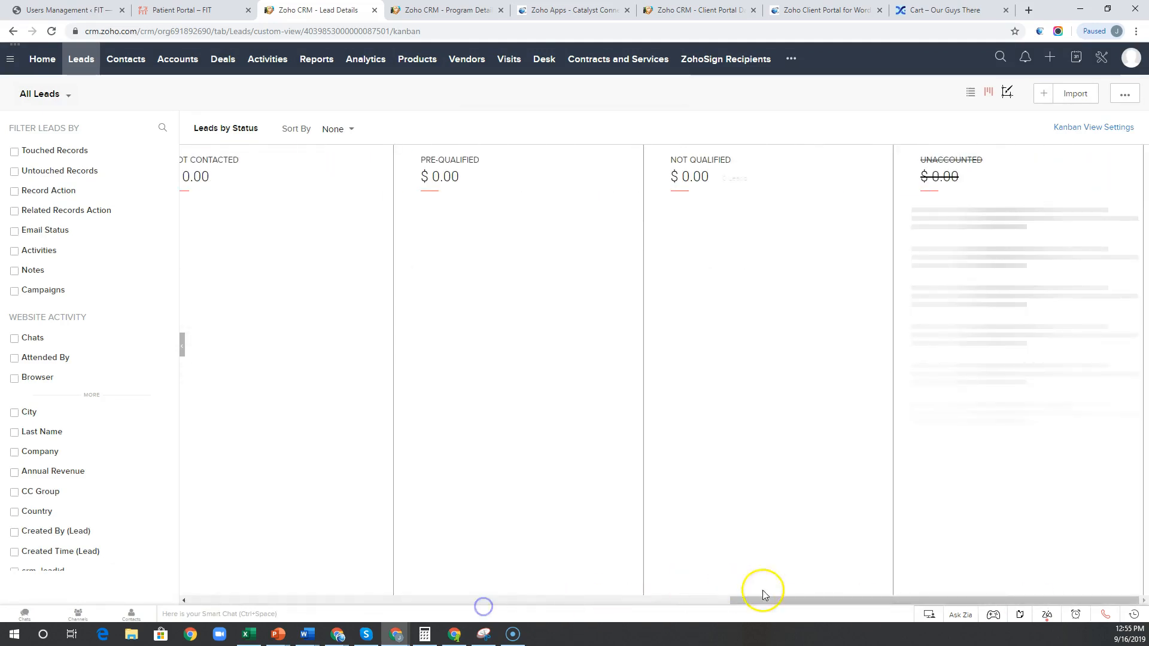
Switch the leads to the canvas view, select the Test lead, and show the additional bulk actions.
click(1008, 93)
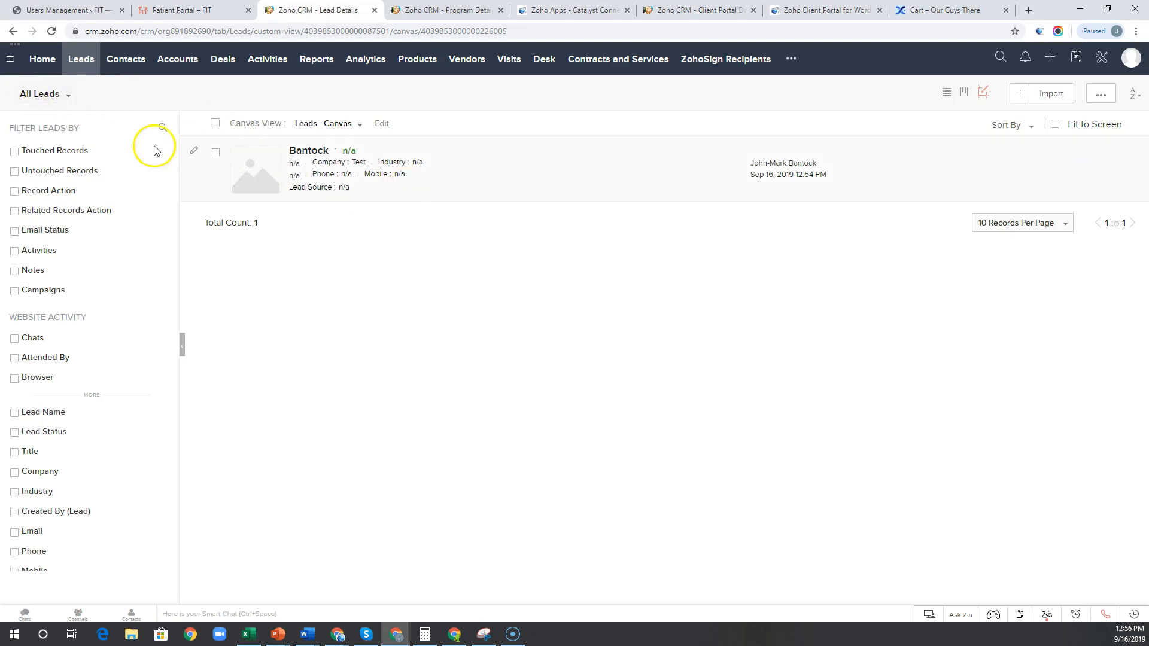
click(214, 154)
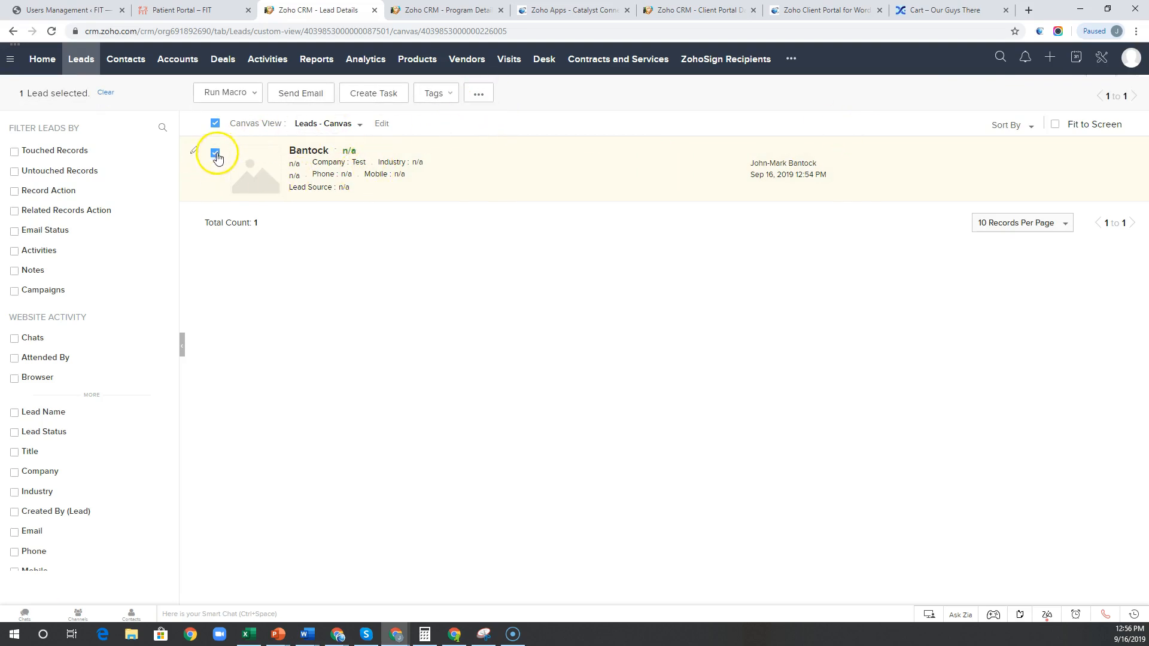
click(486, 96)
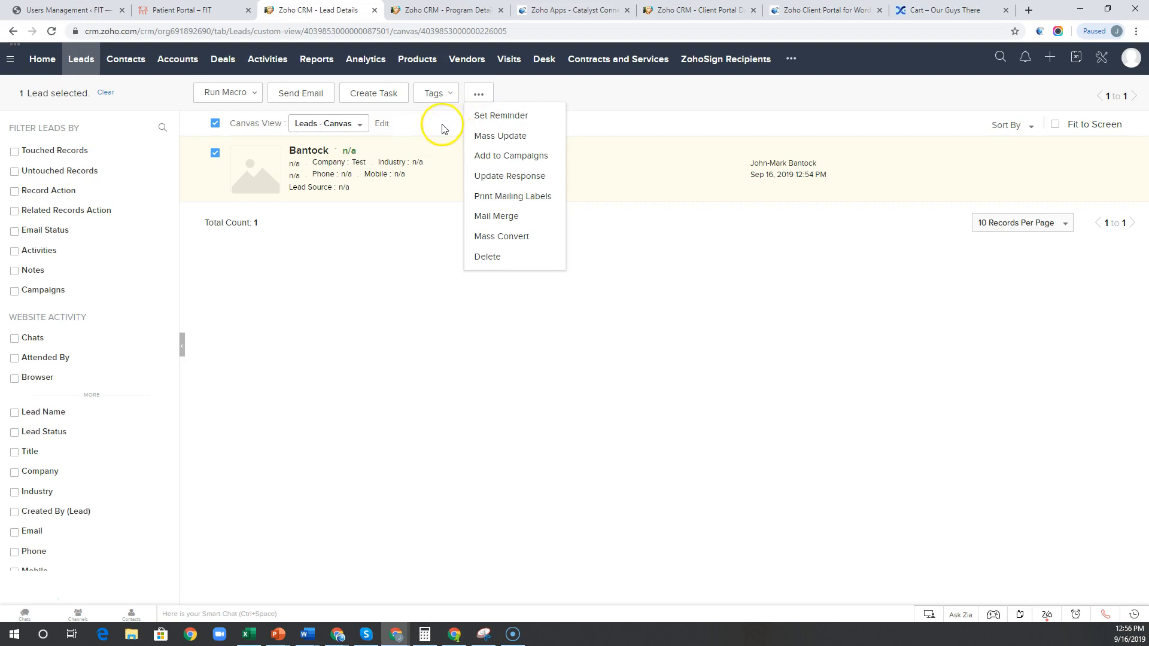
Open the lead of company Test and start a clone of it with Test 2 as the company.
click(308, 153)
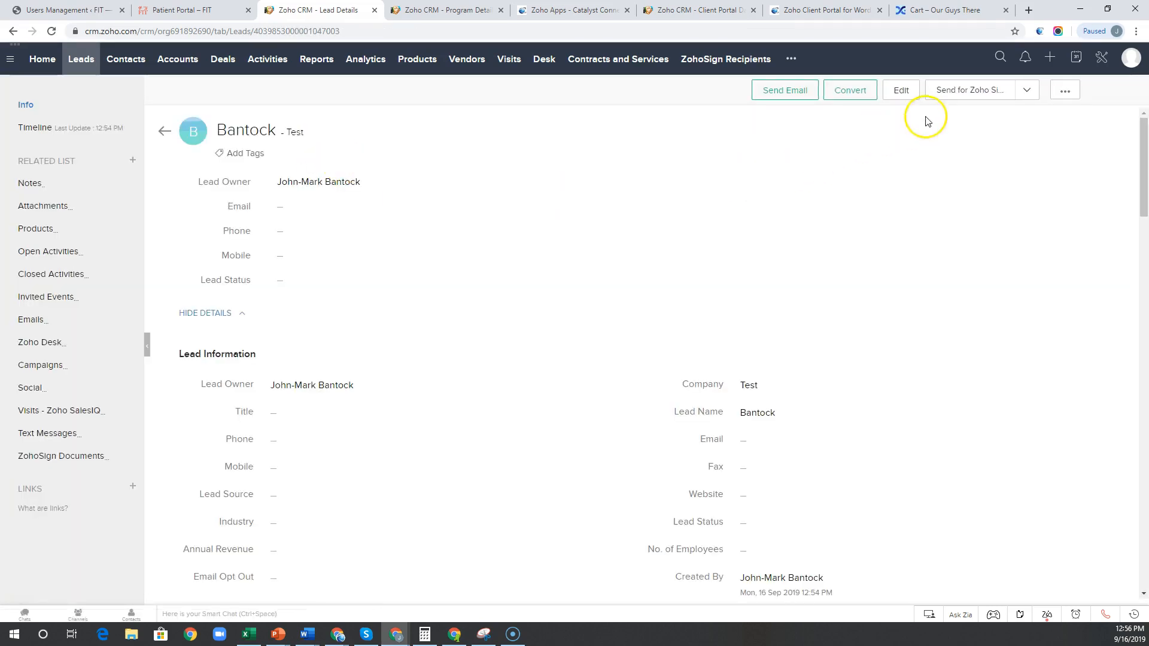
click(1065, 90)
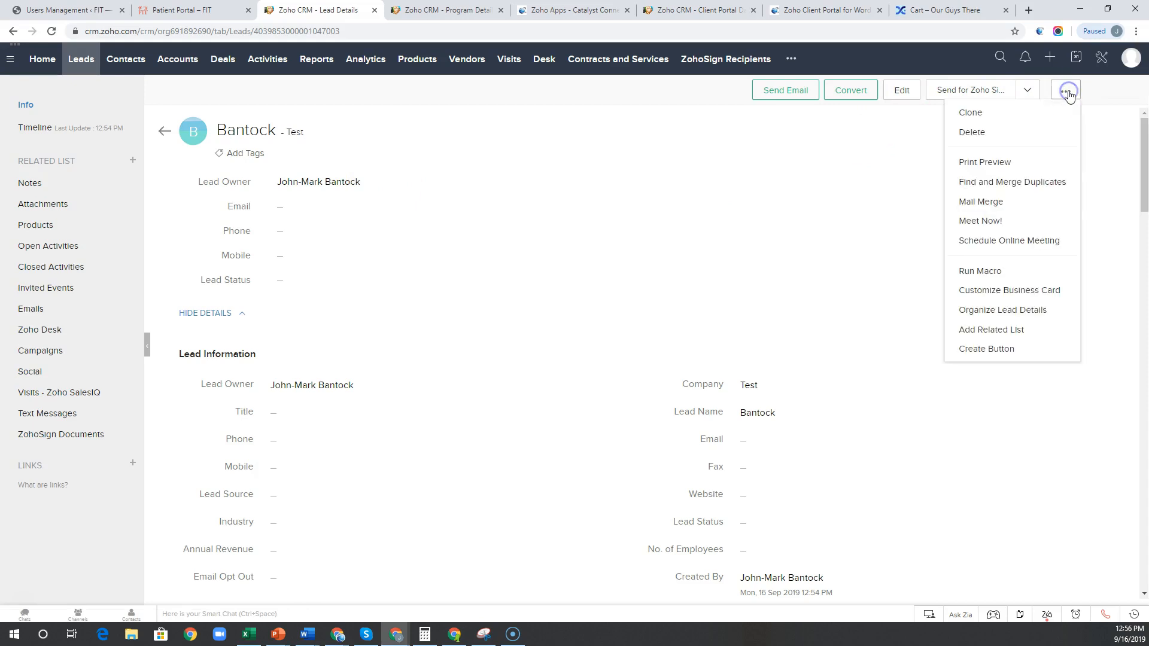
click(997, 113)
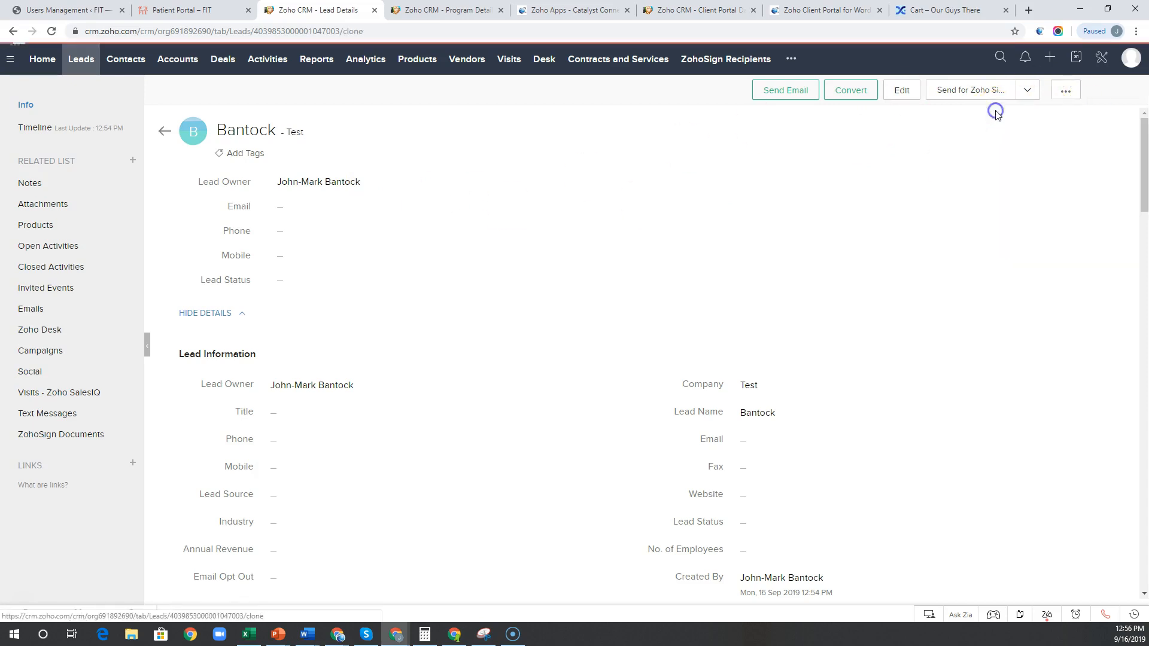
click(623, 184)
text(2)
click(458, 198)
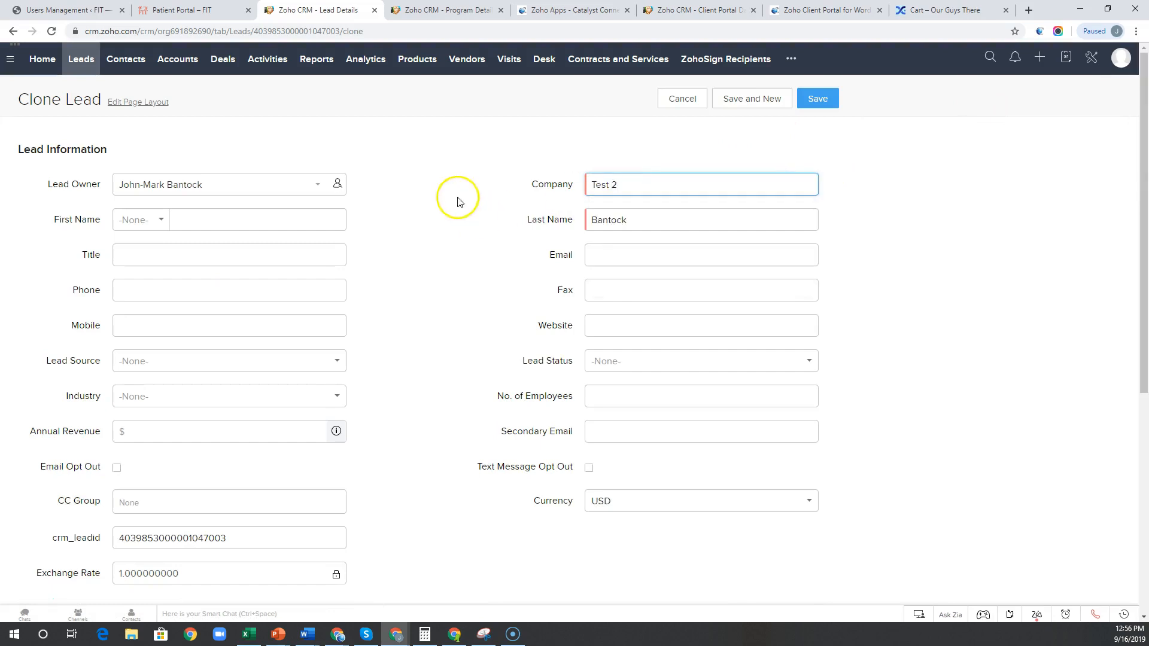
Enter Tucson as the city in the cloned lead's address information and save the lead.
scroll(475, 330, down, 2)
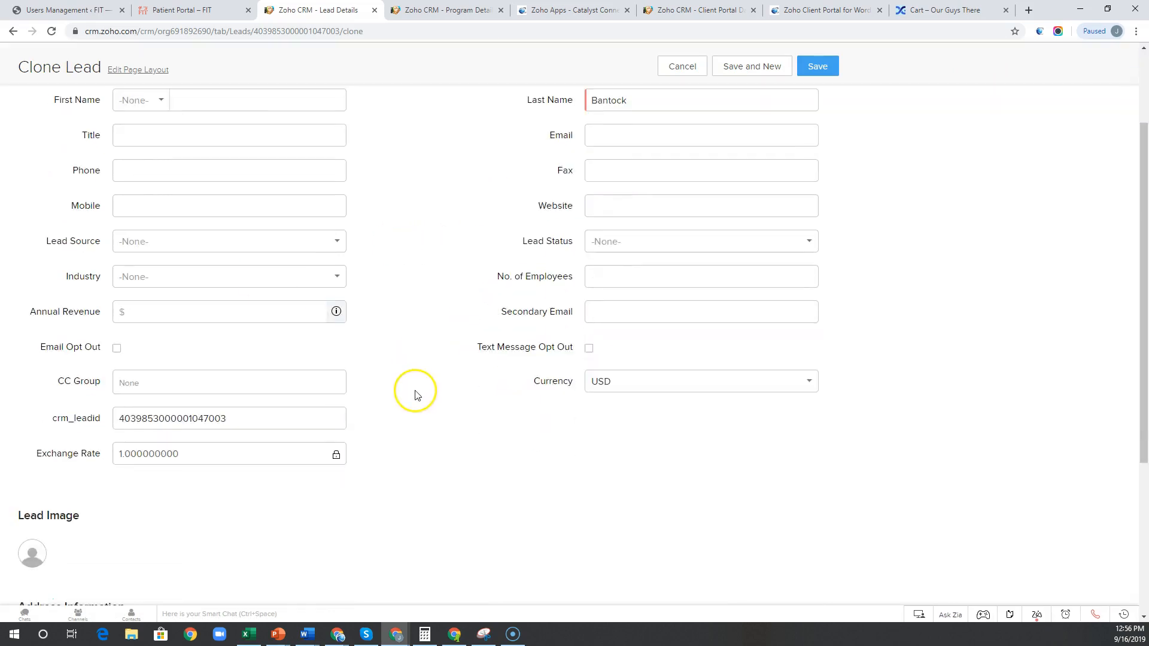
scroll(393, 399, down, 4)
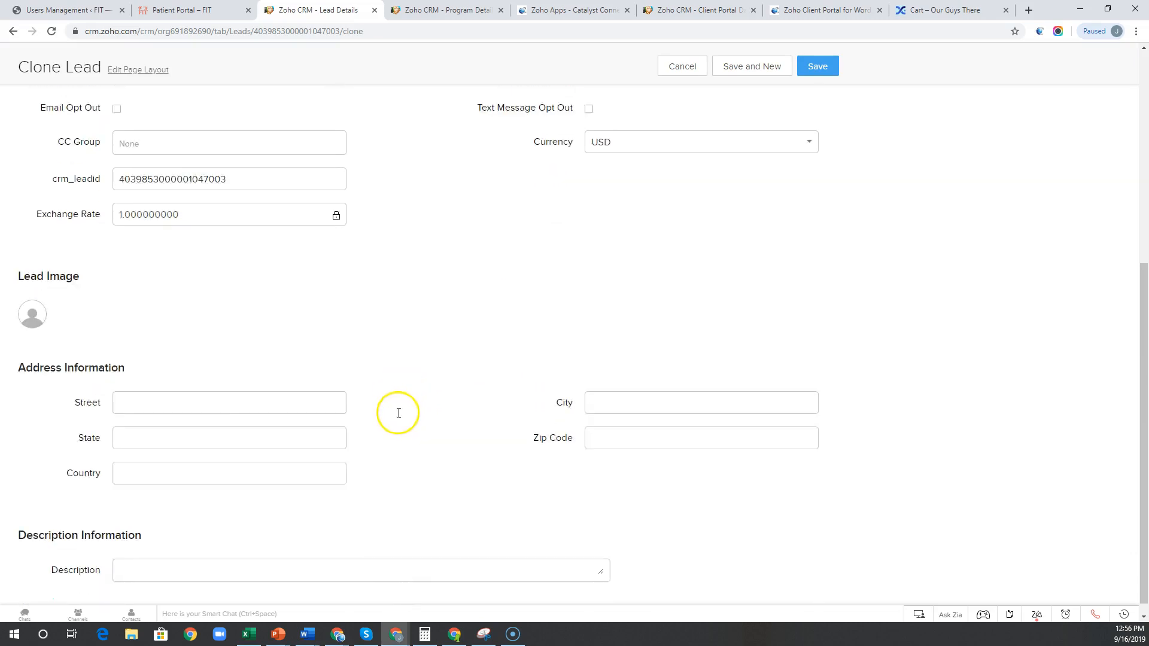
click(661, 388)
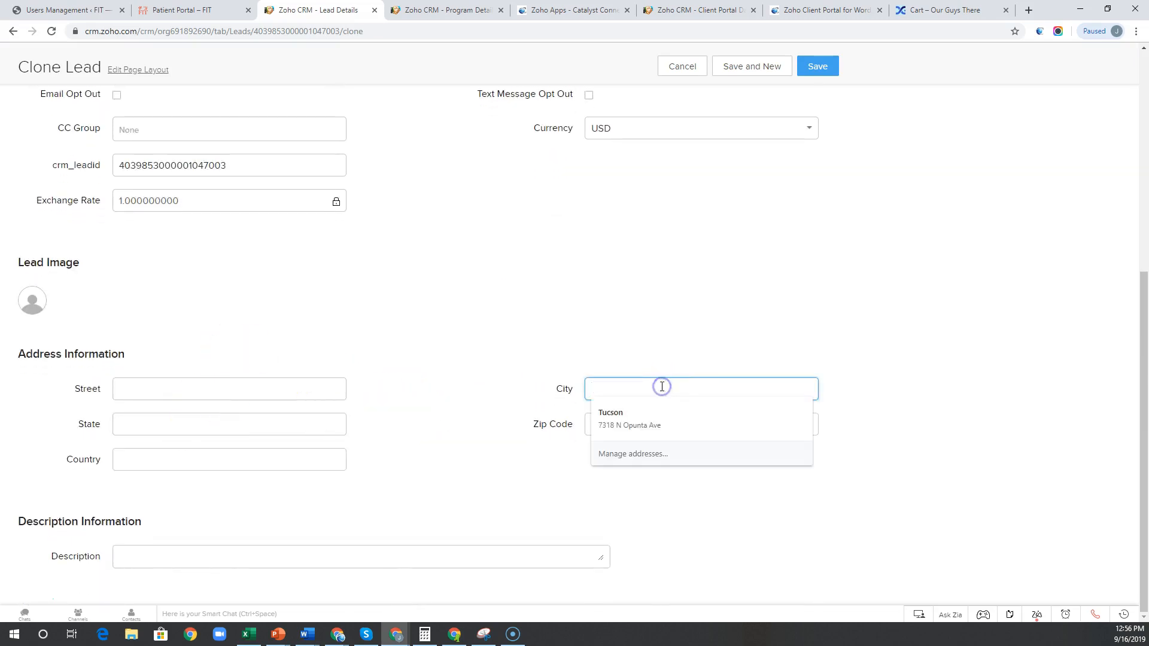
click(818, 65)
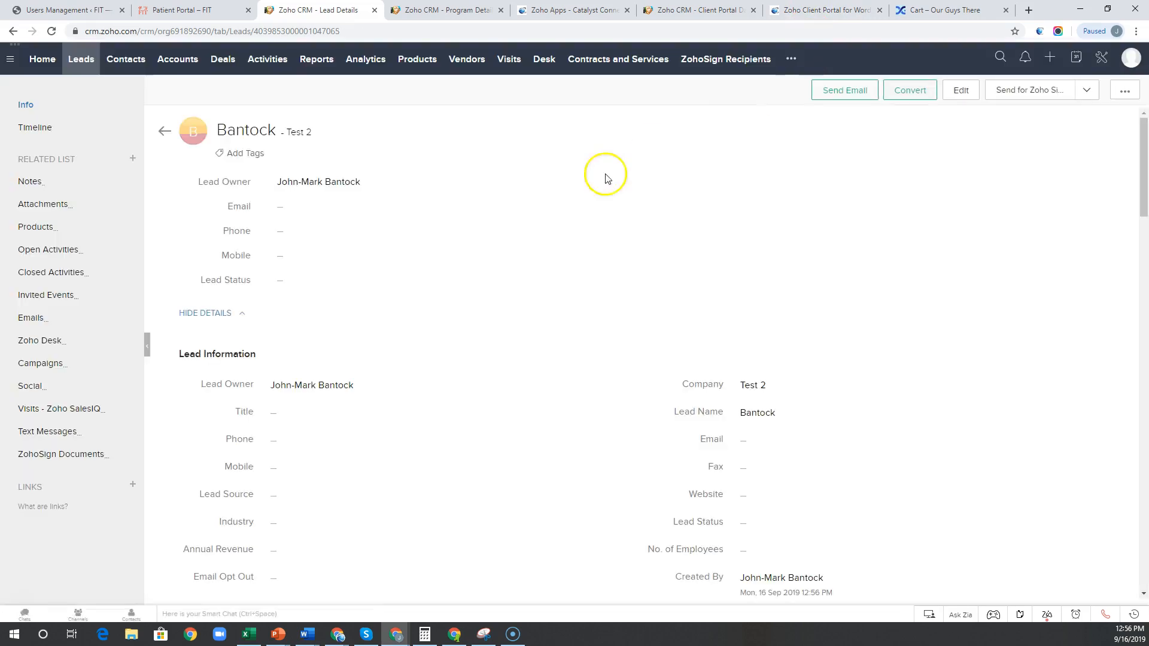
Return to the leads list, filter it by City is Tucson, and deselect the City filter without saving it.
click(87, 59)
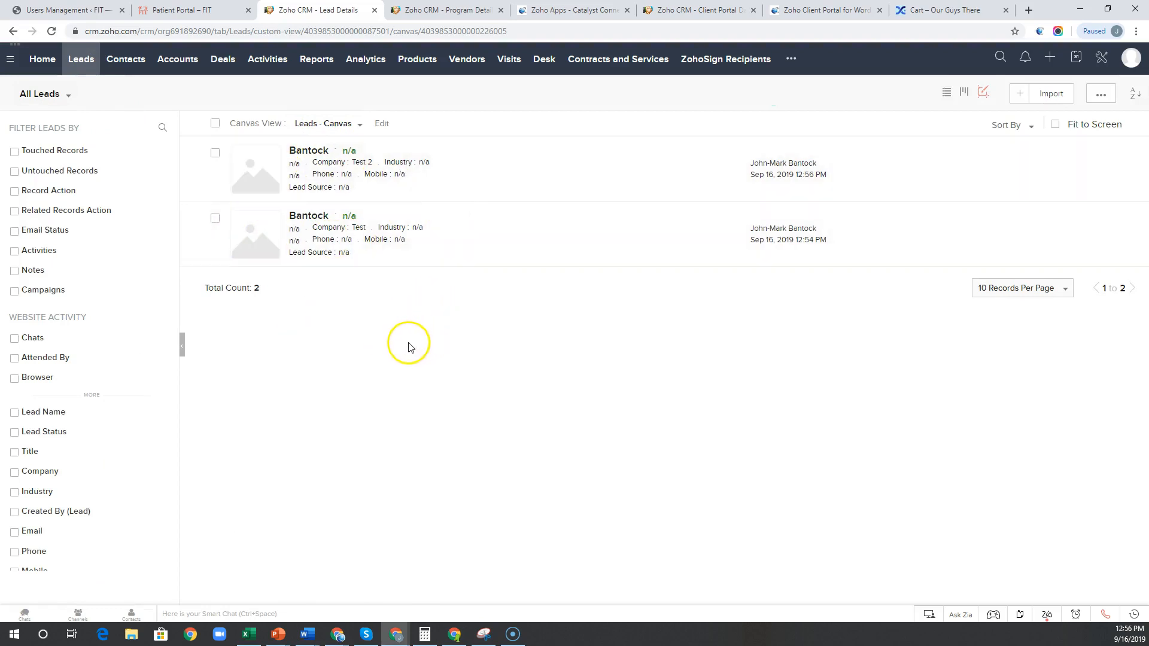
click(54, 127)
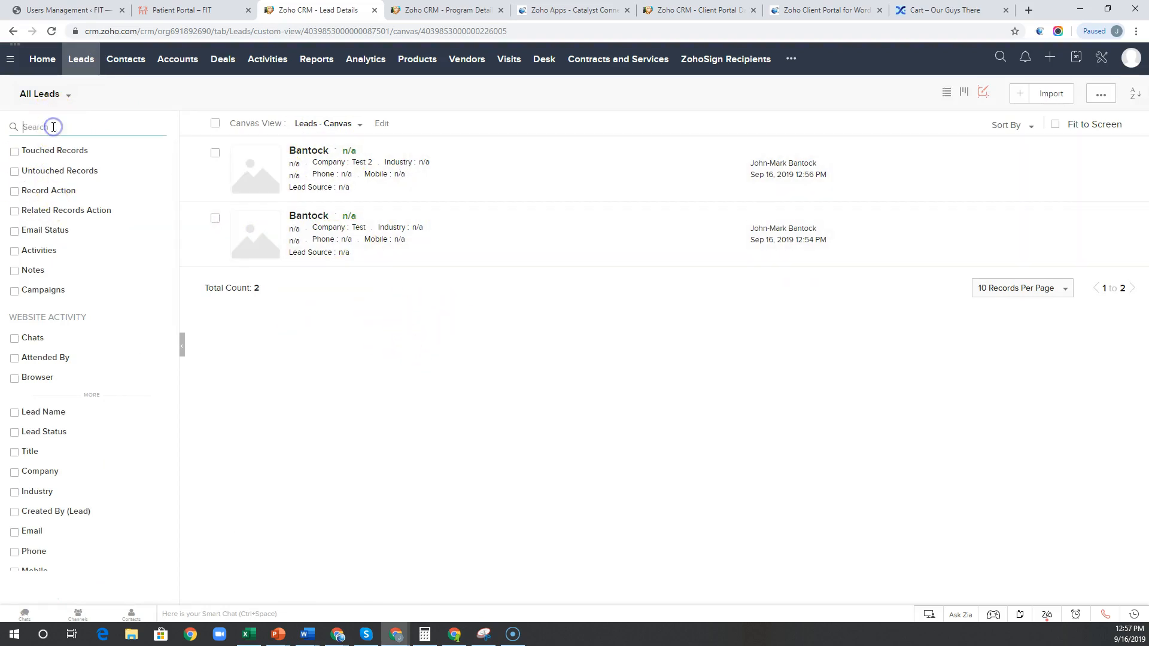
text(city)
click(21, 153)
click(42, 184)
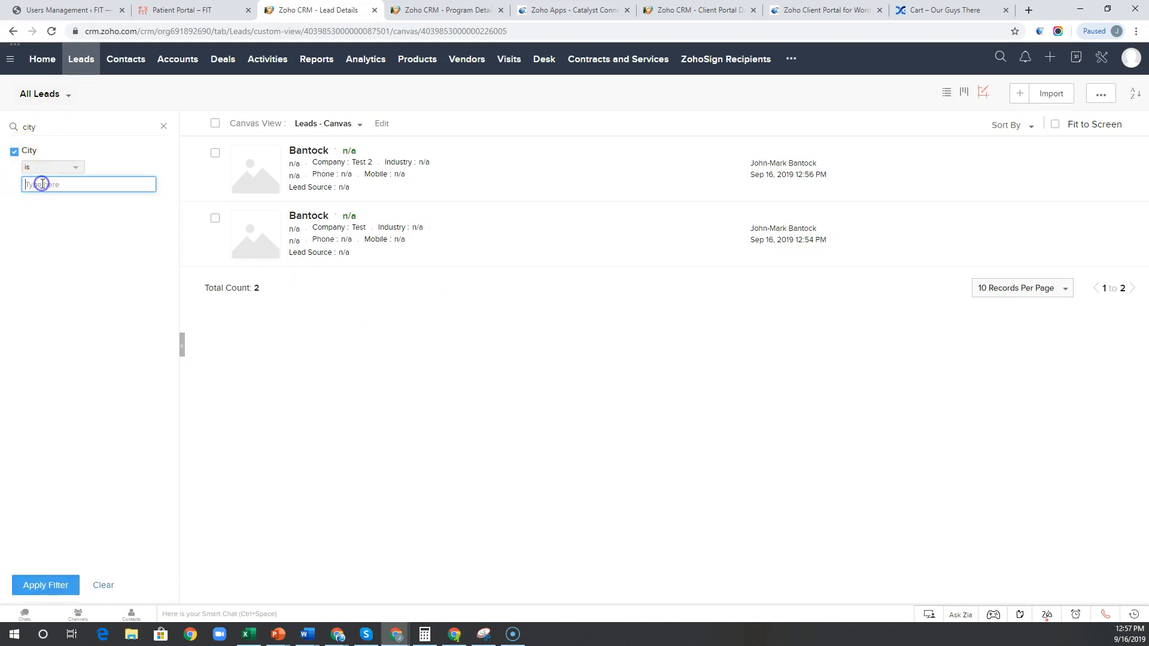
key(Return)
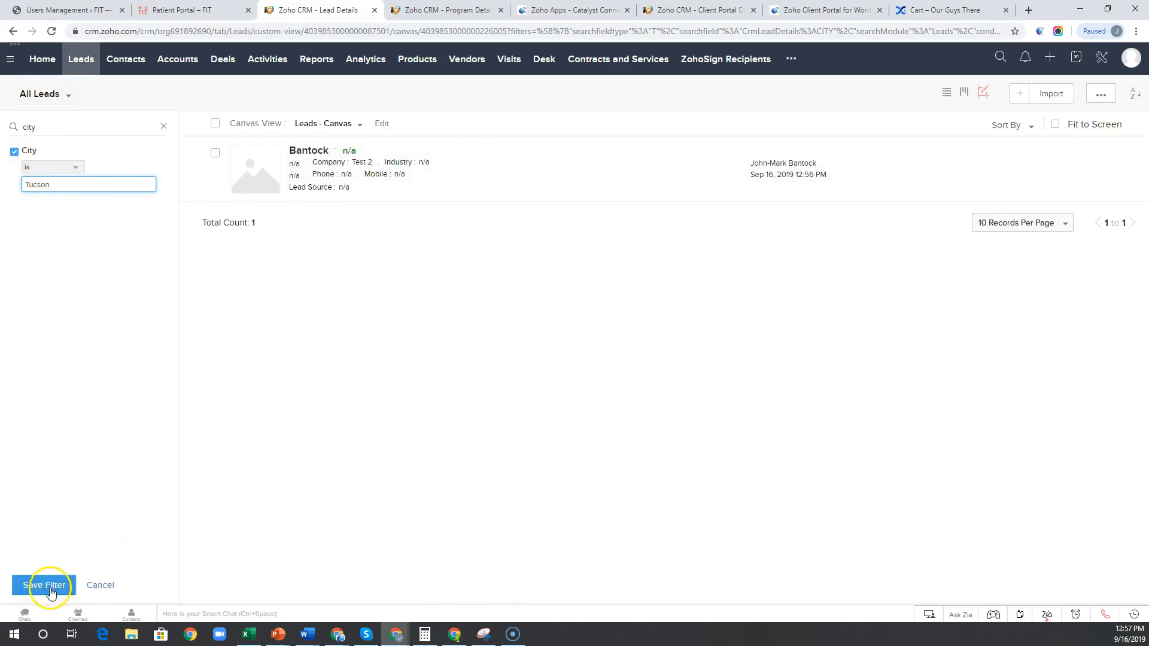
click(100, 584)
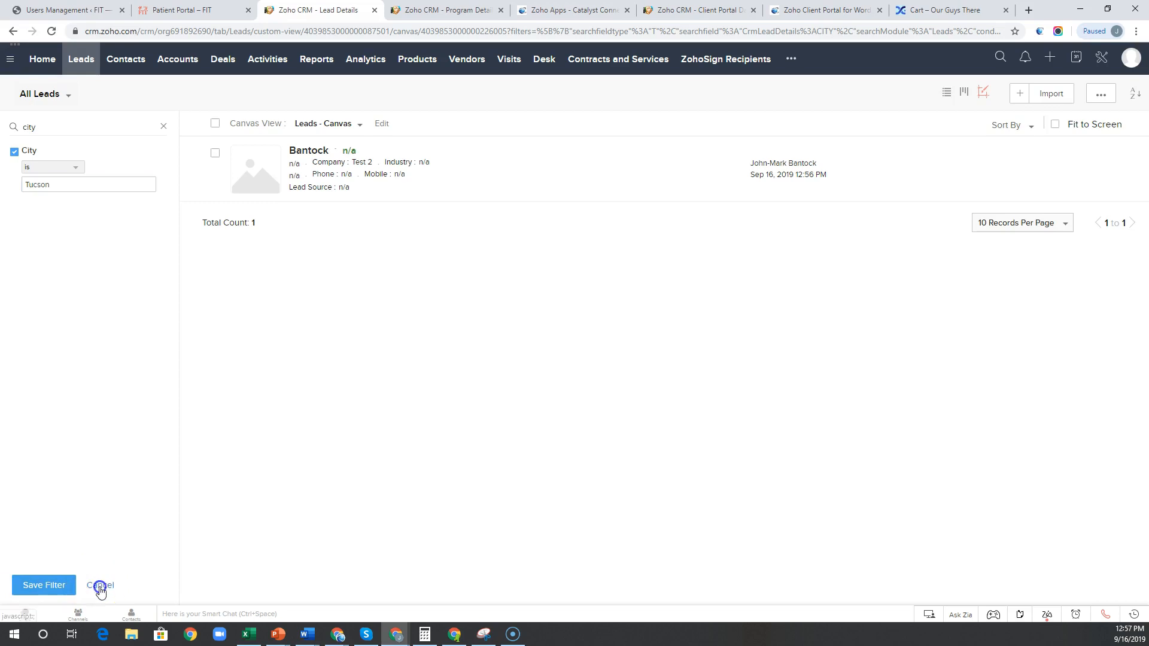
click(15, 152)
Create a new custom leads view named Tucson Leads.
click(65, 97)
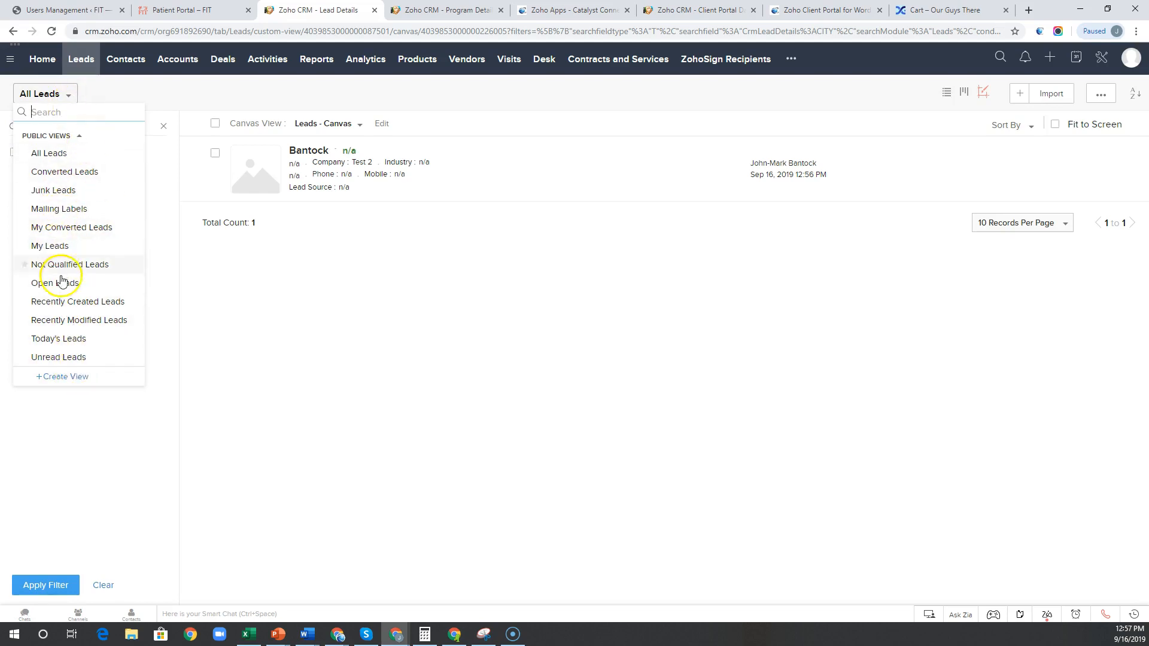
click(70, 379)
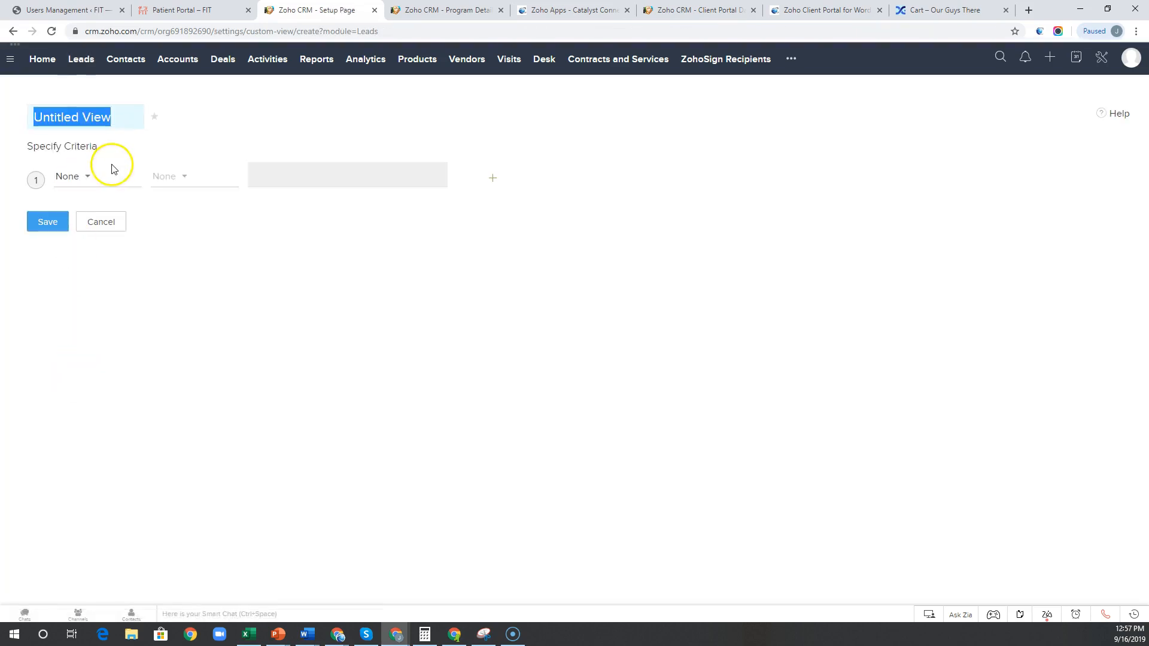
text(Tucson Leads)
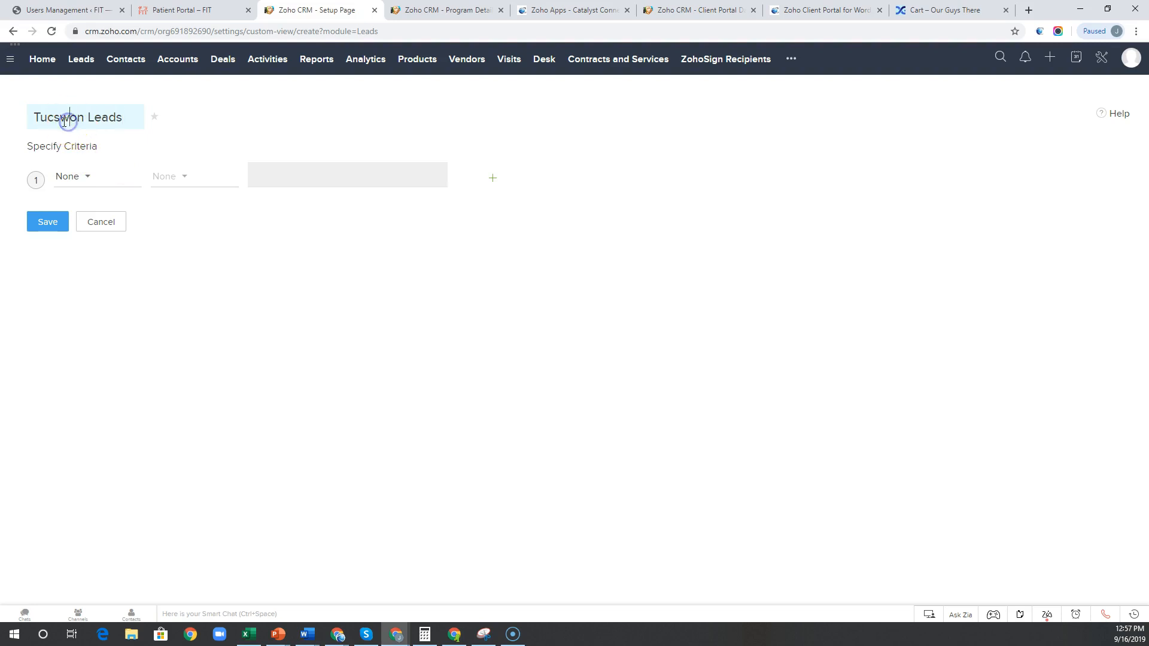
Set the Tucson Leads view's criterion to City is Tucson and save the view.
click(64, 181)
text(city)
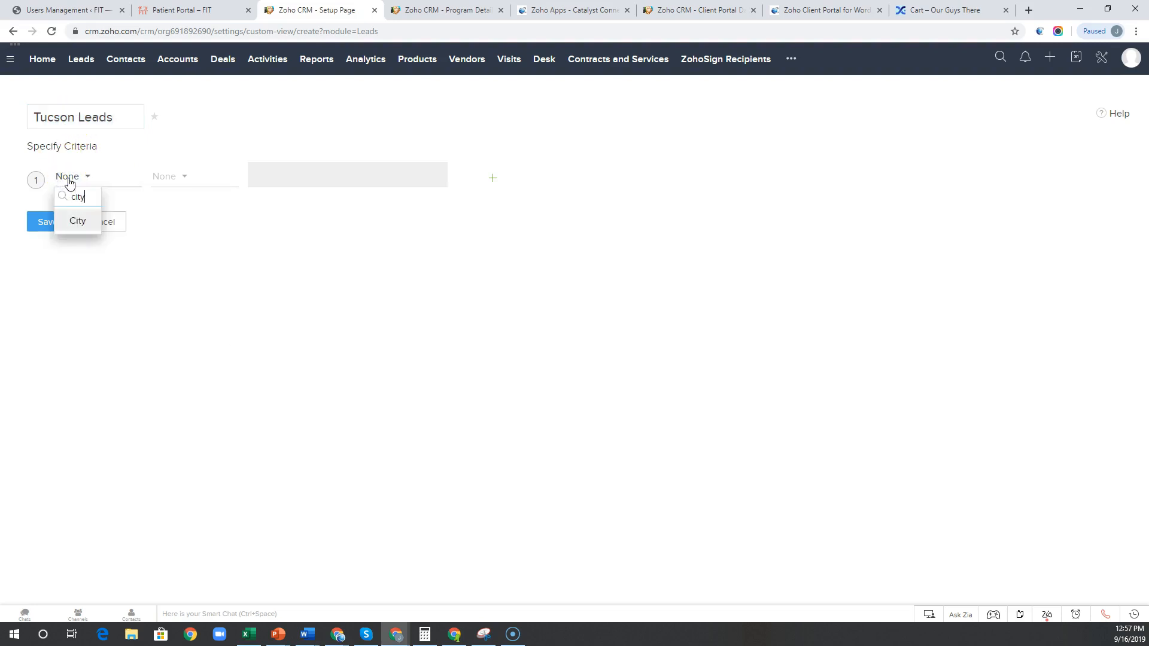
click(74, 219)
click(180, 176)
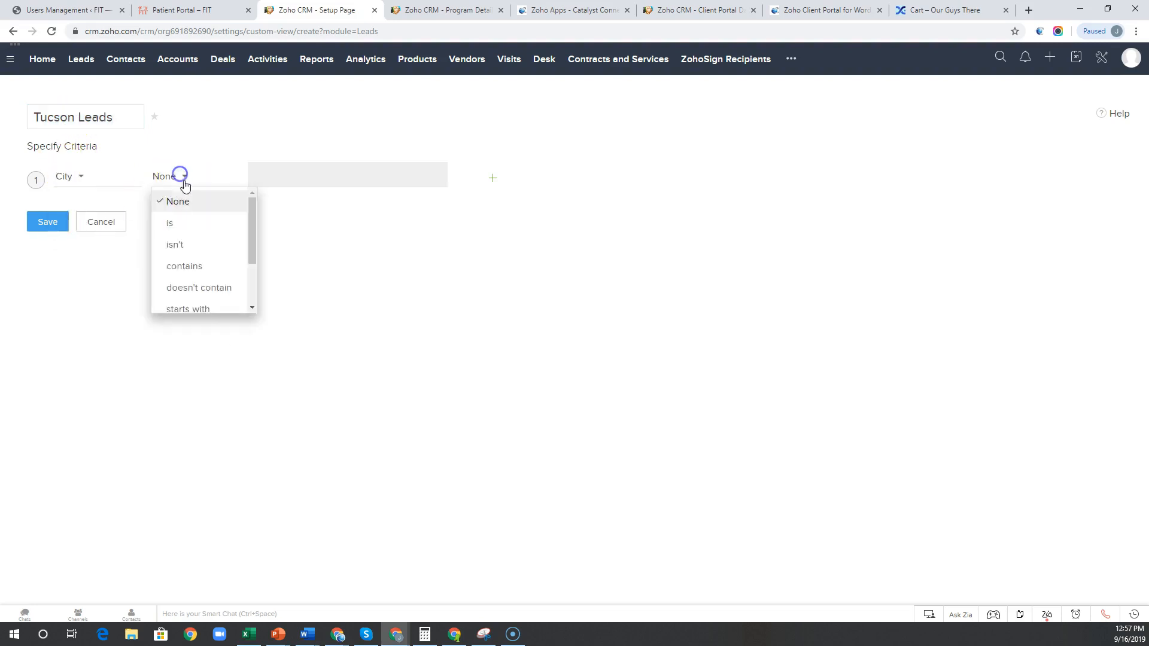
click(200, 228)
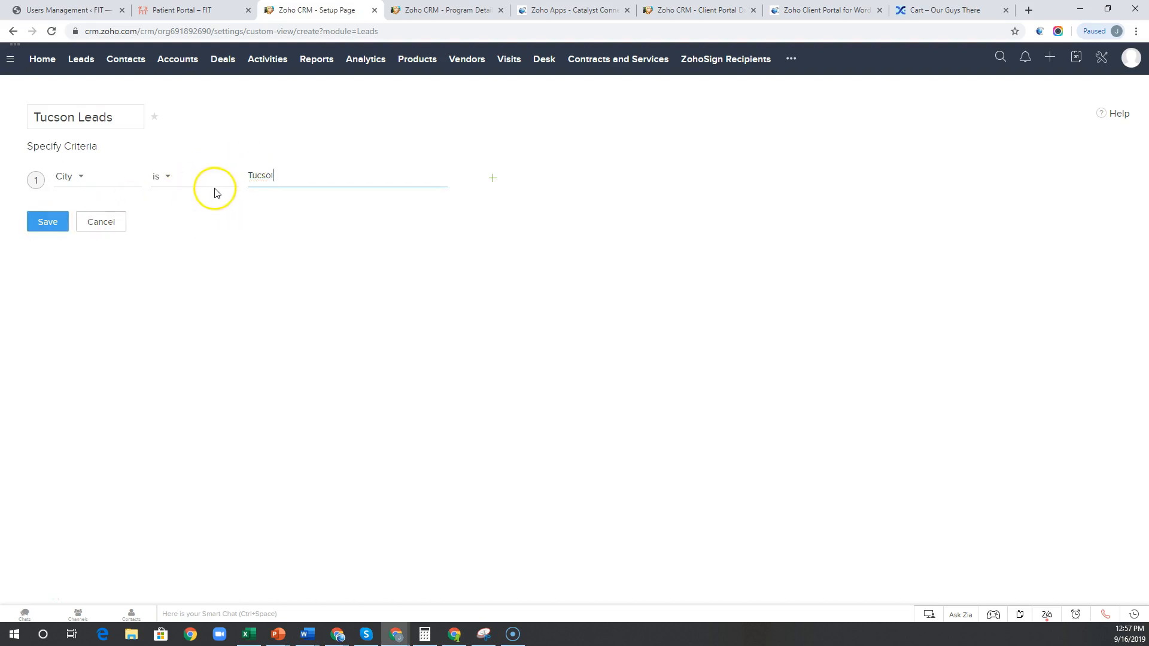
text(n)
click(47, 222)
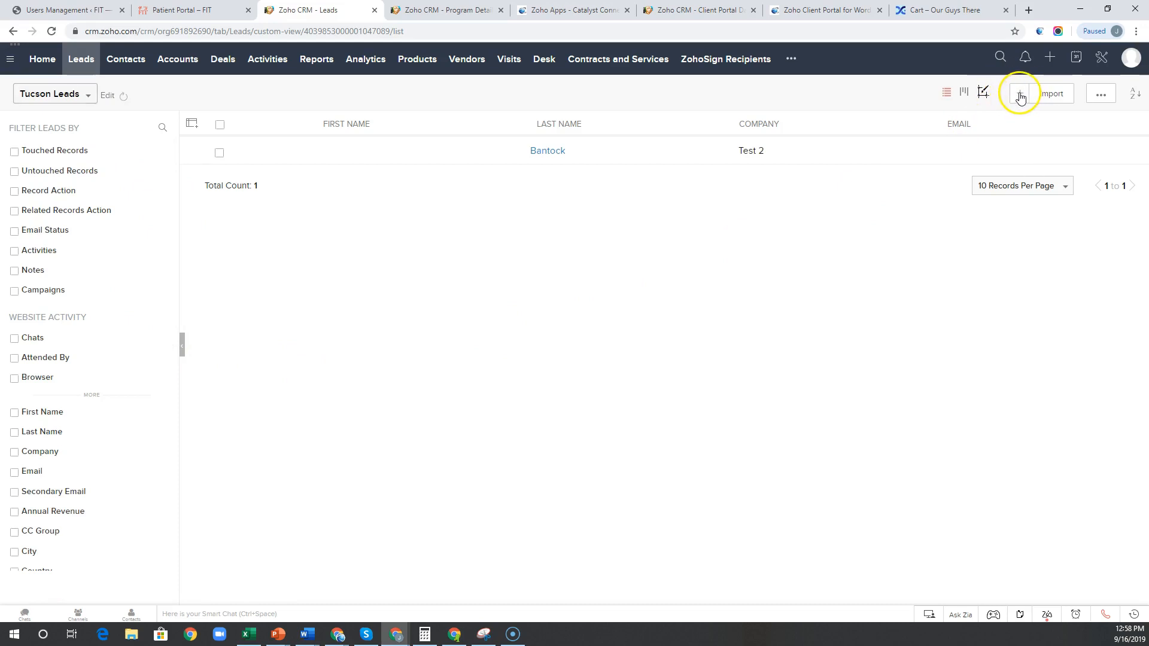
Examine the options for importing leads from a file or another CRM, and leave without importing.
click(1053, 96)
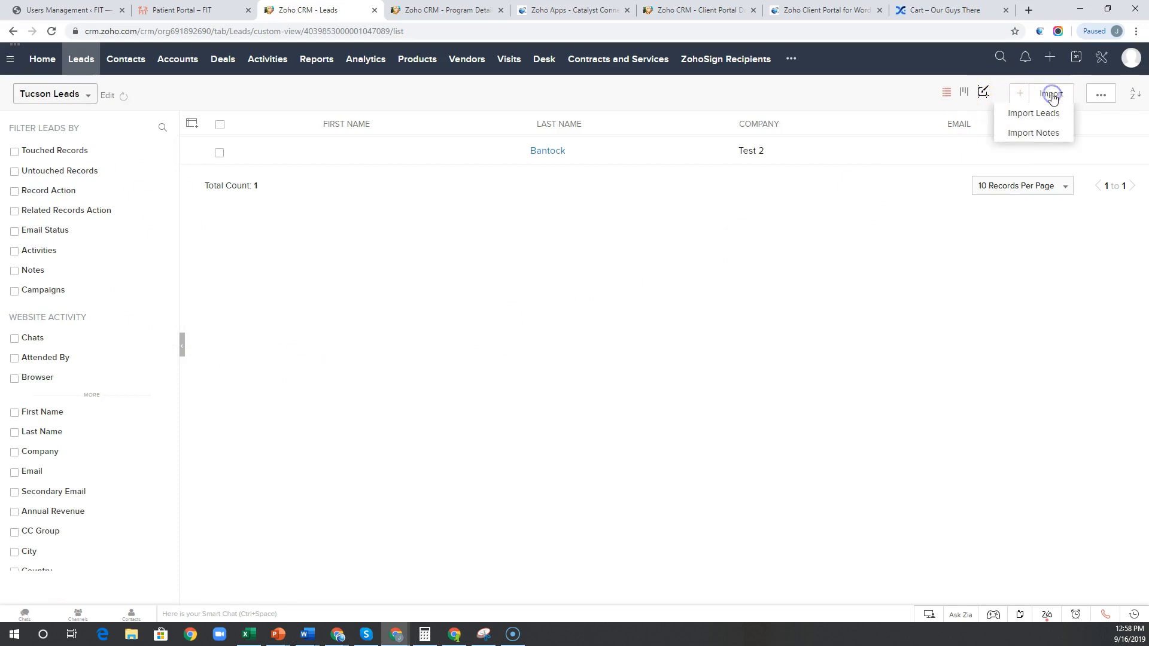
click(1041, 113)
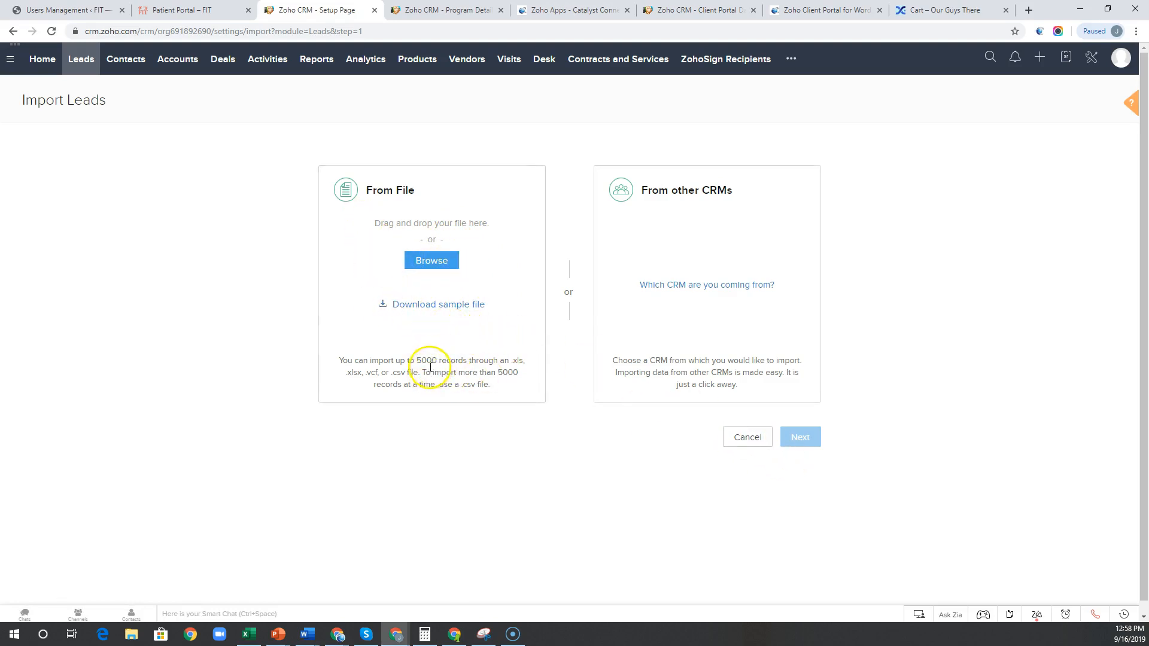
click(751, 439)
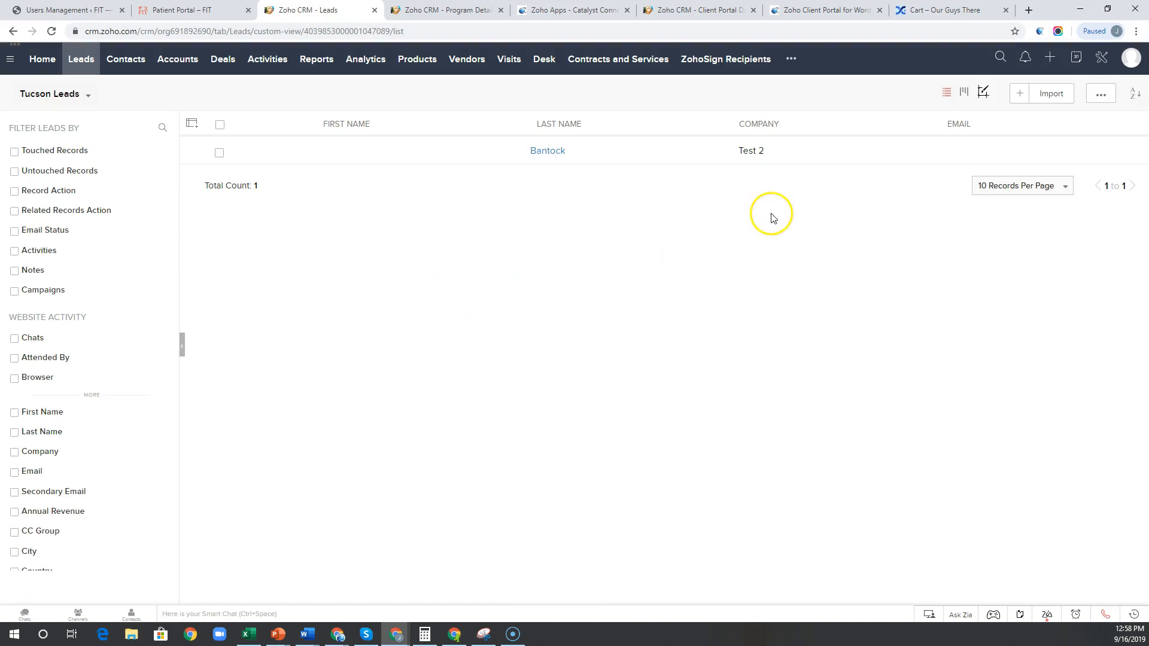
Open the lead for company Test 2 from the Tucson Leads view and collapse its details section.
click(551, 154)
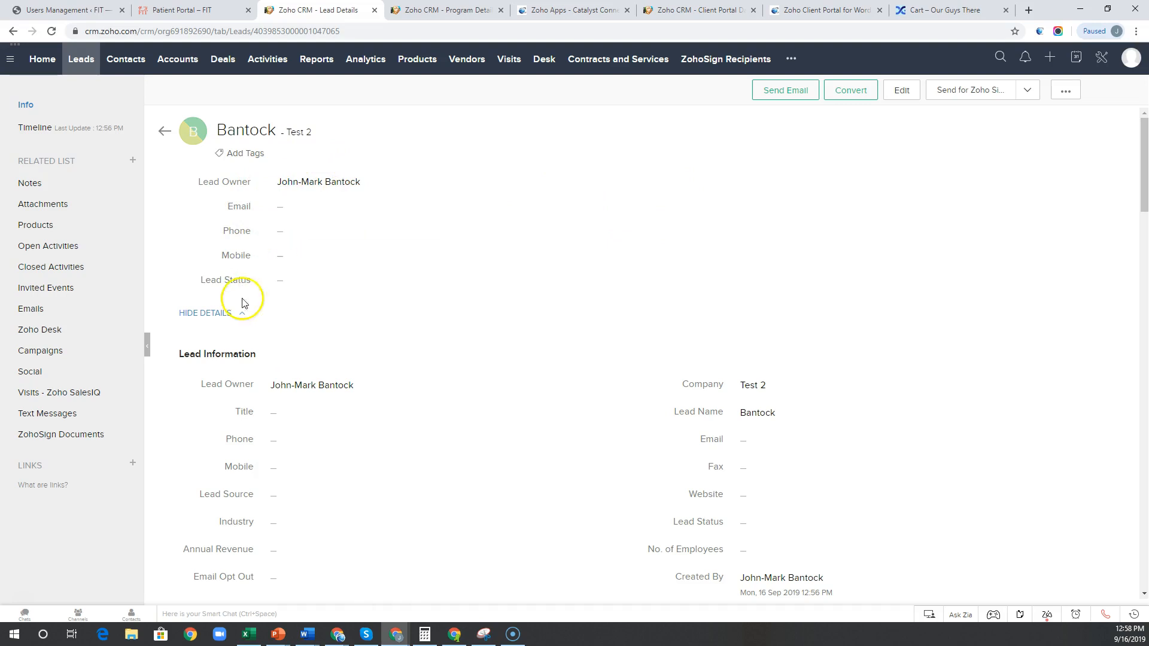
click(237, 317)
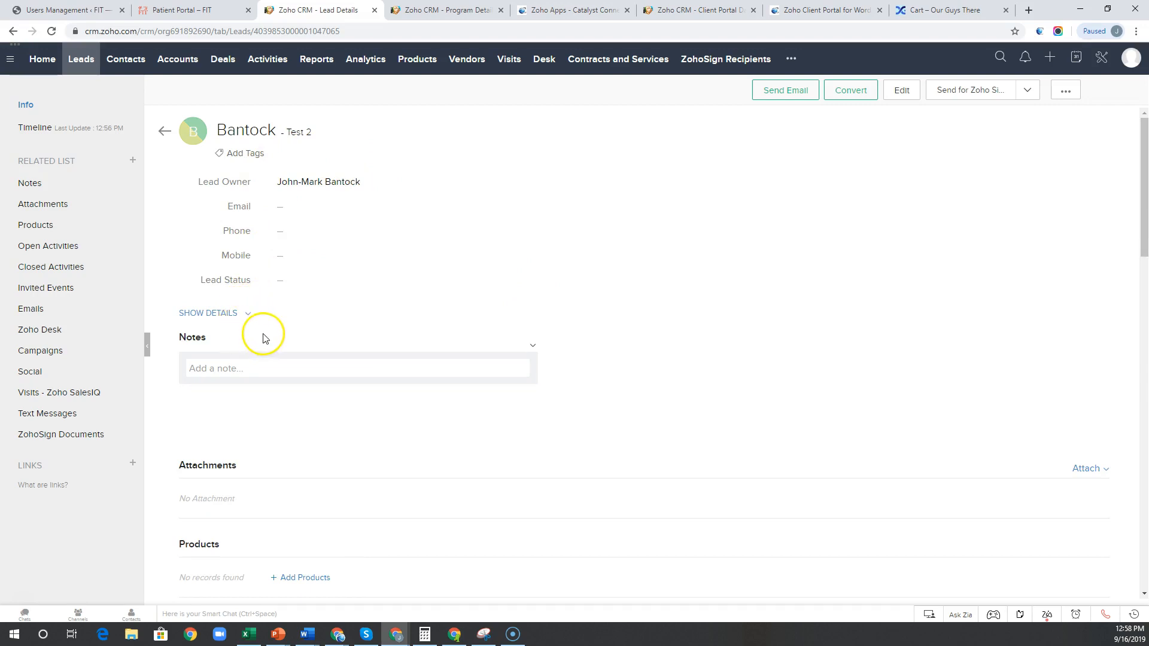
click(219, 317)
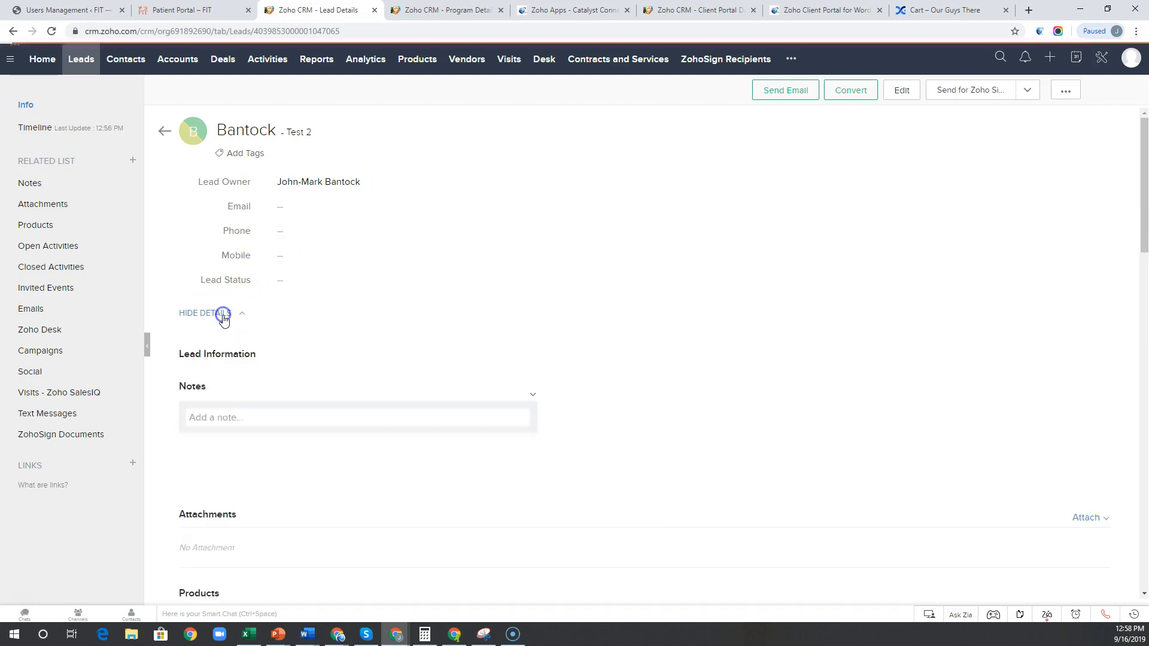
click(233, 317)
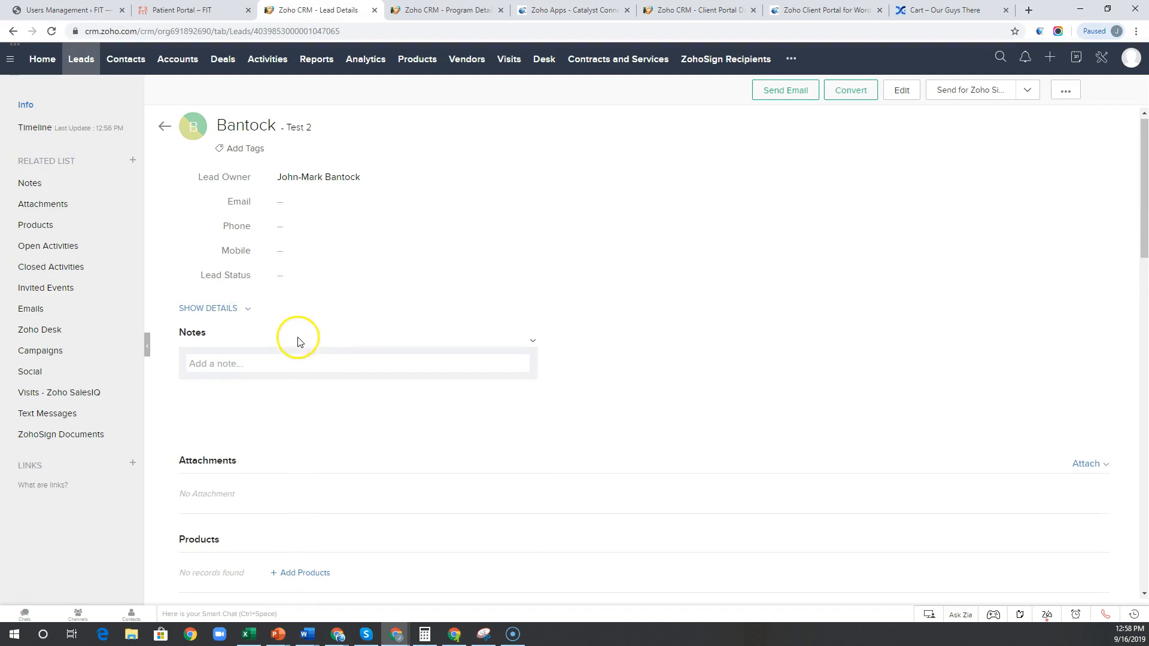
Examine the lead's related lists, from notes, attachments and products through activities, emails, campaigns, social and visits.
scroll(300, 339, down, 2)
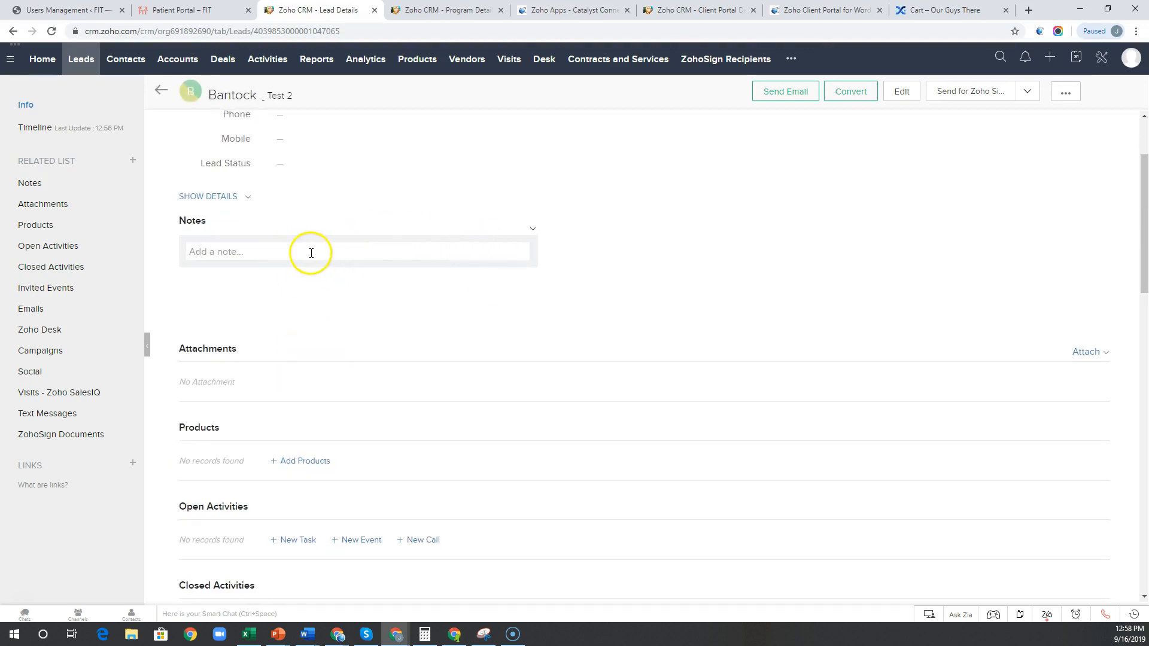
scroll(352, 261, down, 4)
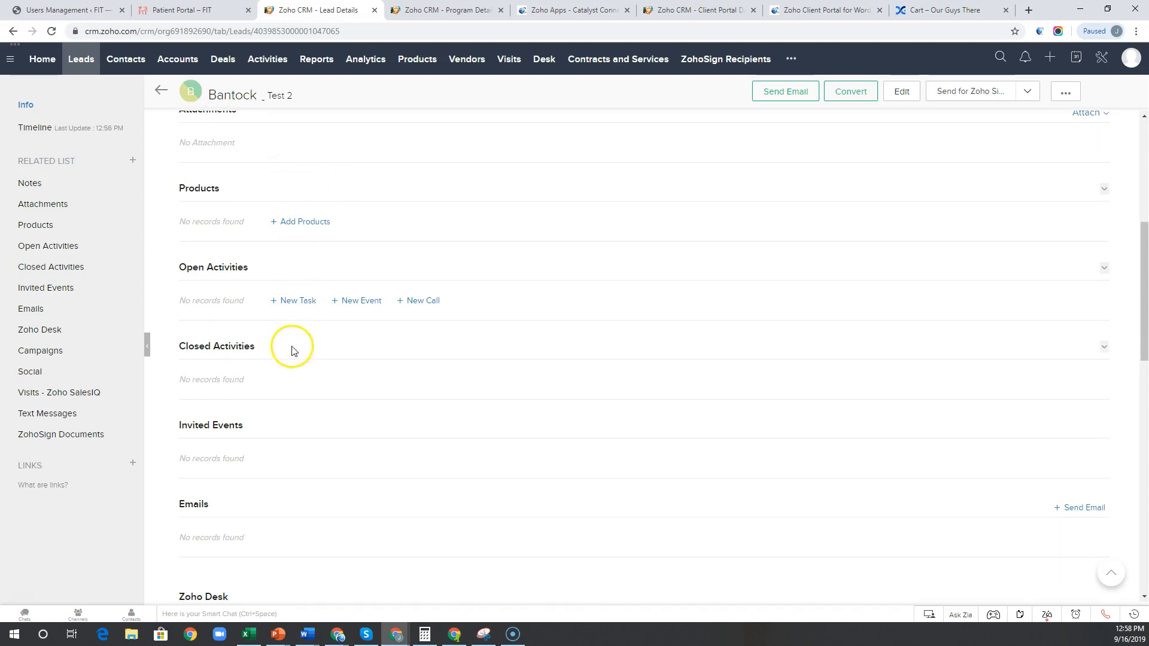
scroll(283, 377, down, 1)
scroll(283, 381, down, 5)
scroll(283, 383, down, 3)
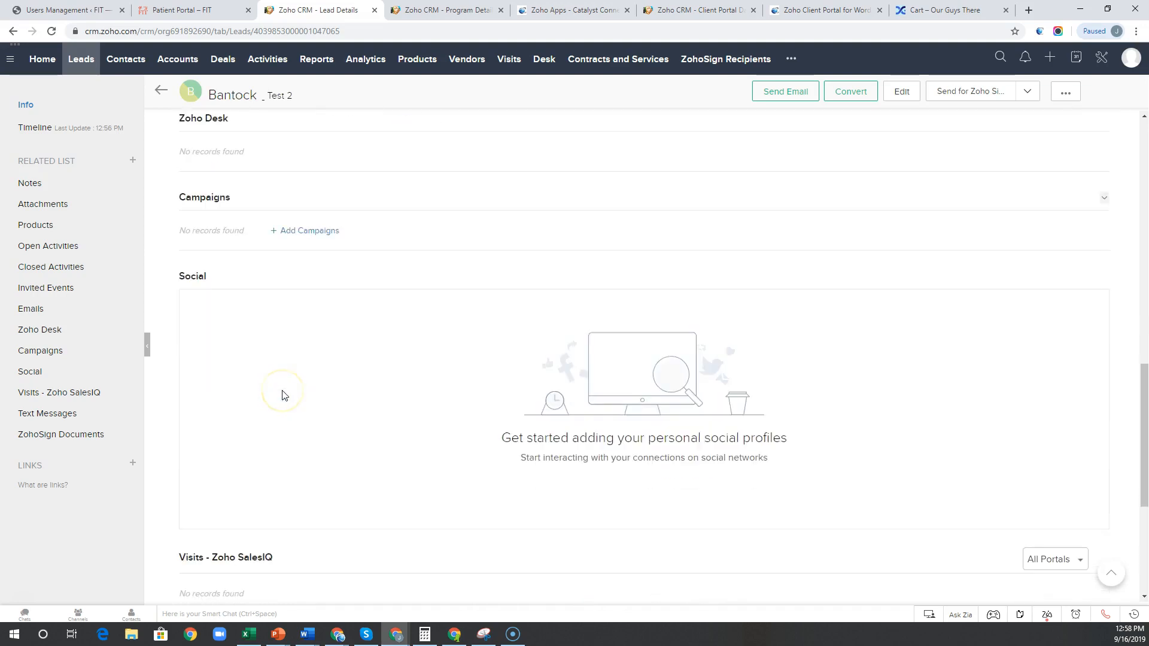
scroll(283, 395, down, 3)
scroll(291, 413, up, 6)
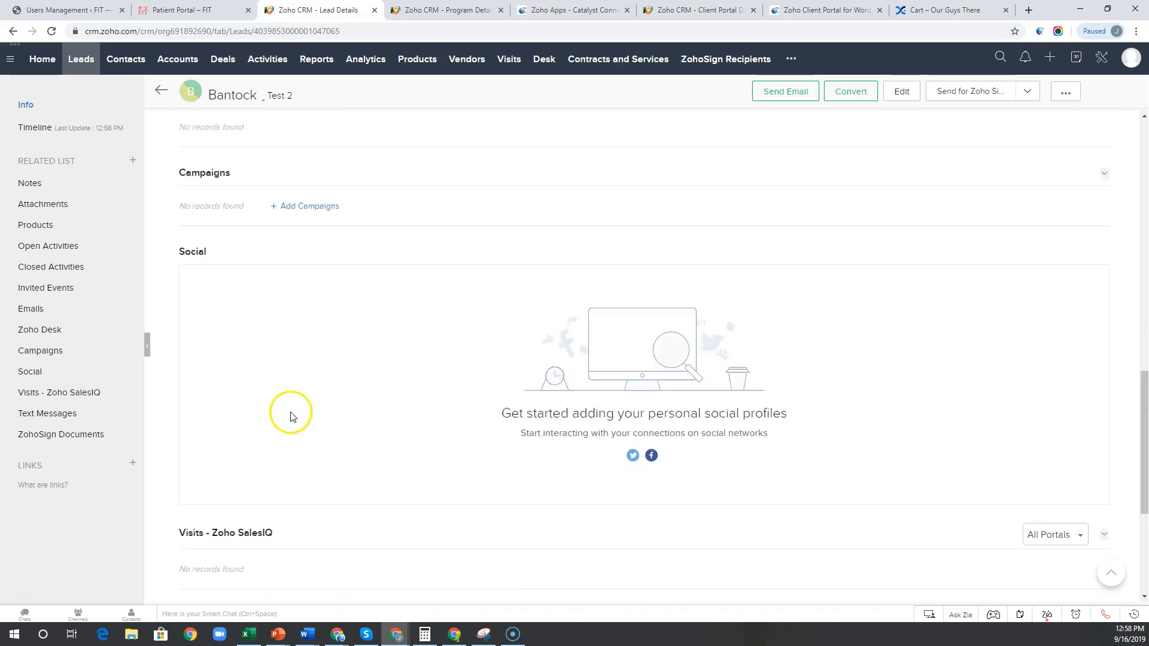
scroll(326, 311, up, 5)
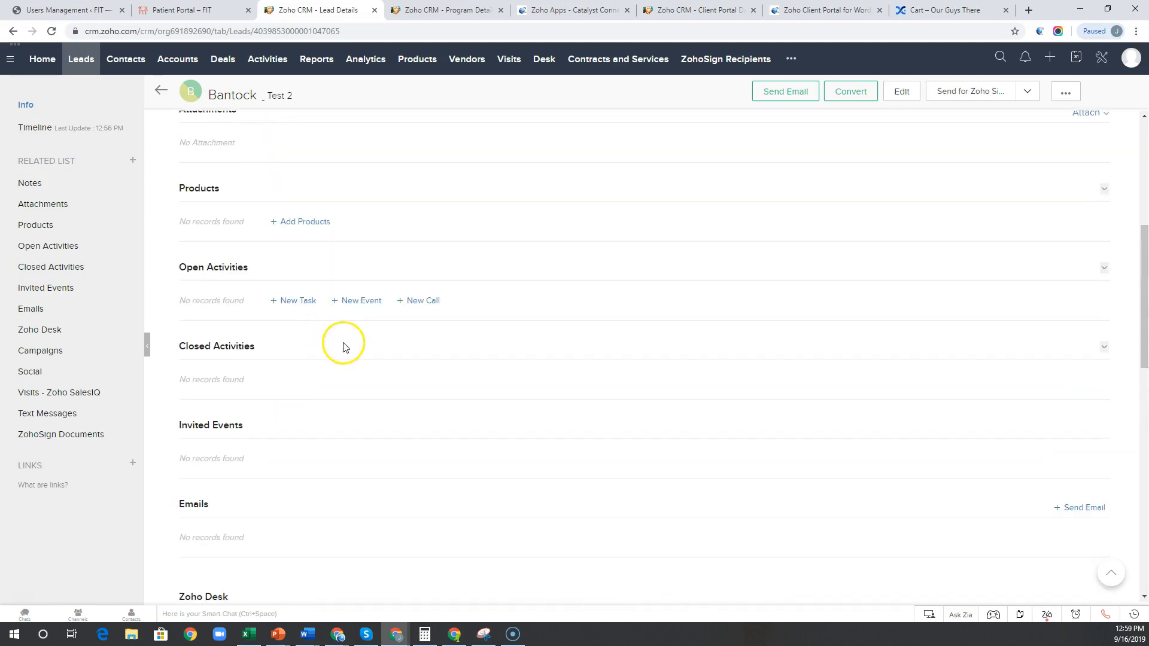
scroll(345, 365, up, 2)
click(270, 273)
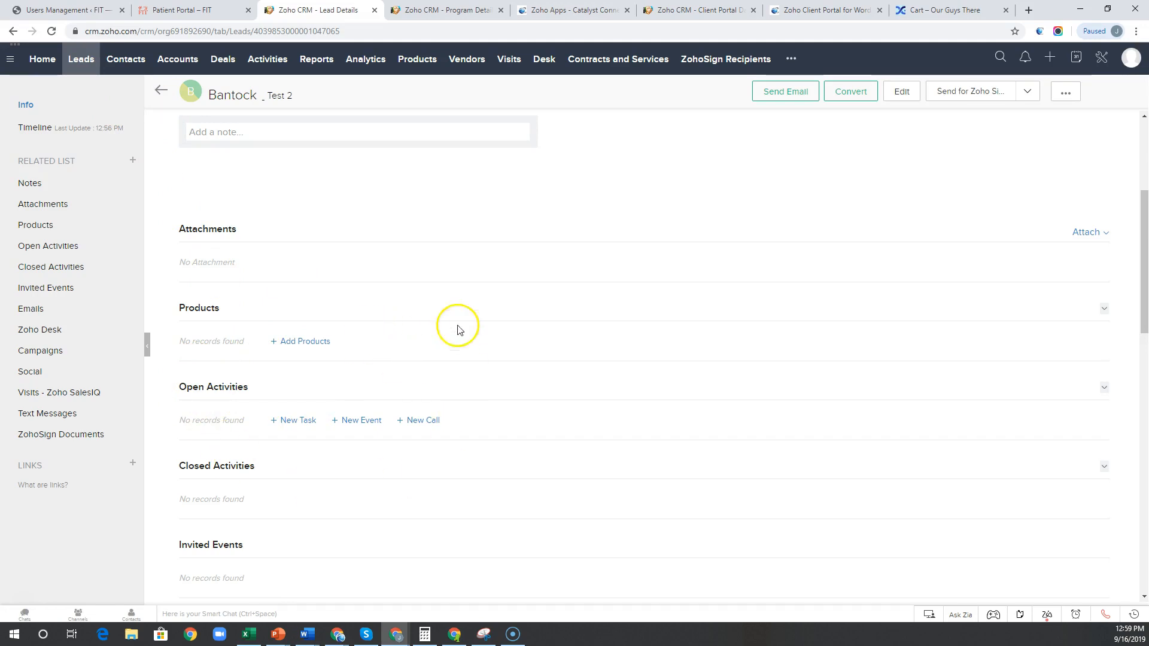
scroll(383, 389, down, 5)
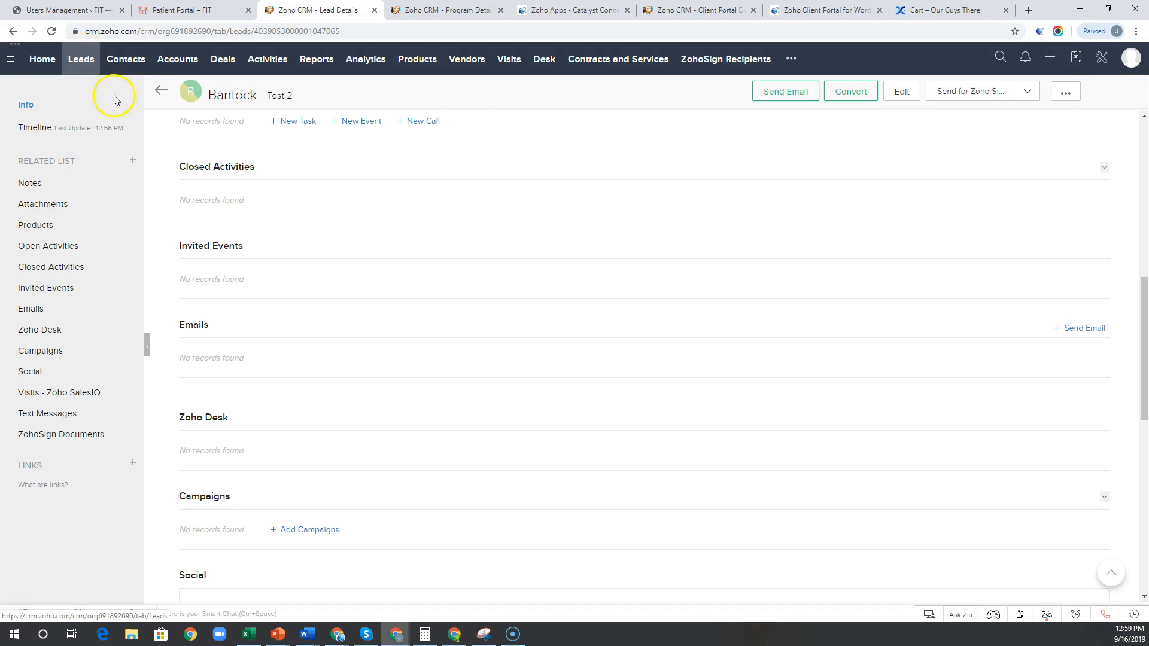
scroll(426, 348, up, 6)
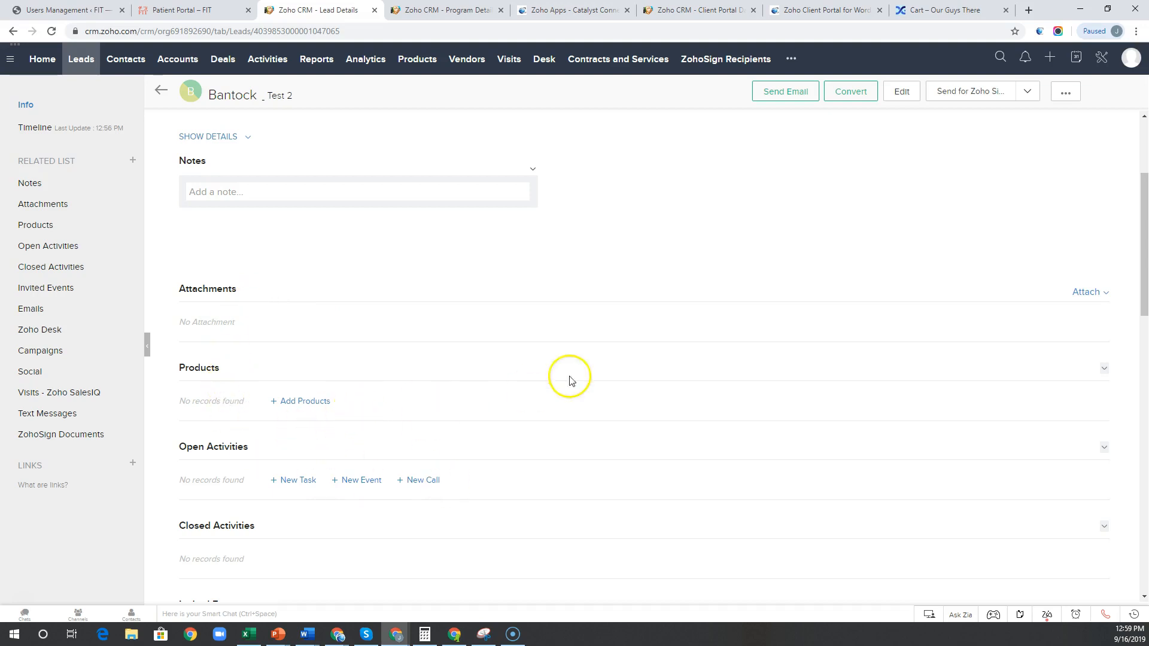
Inspect the lead's business card customization and lead details organization options, and leave both without saving changes.
click(1069, 93)
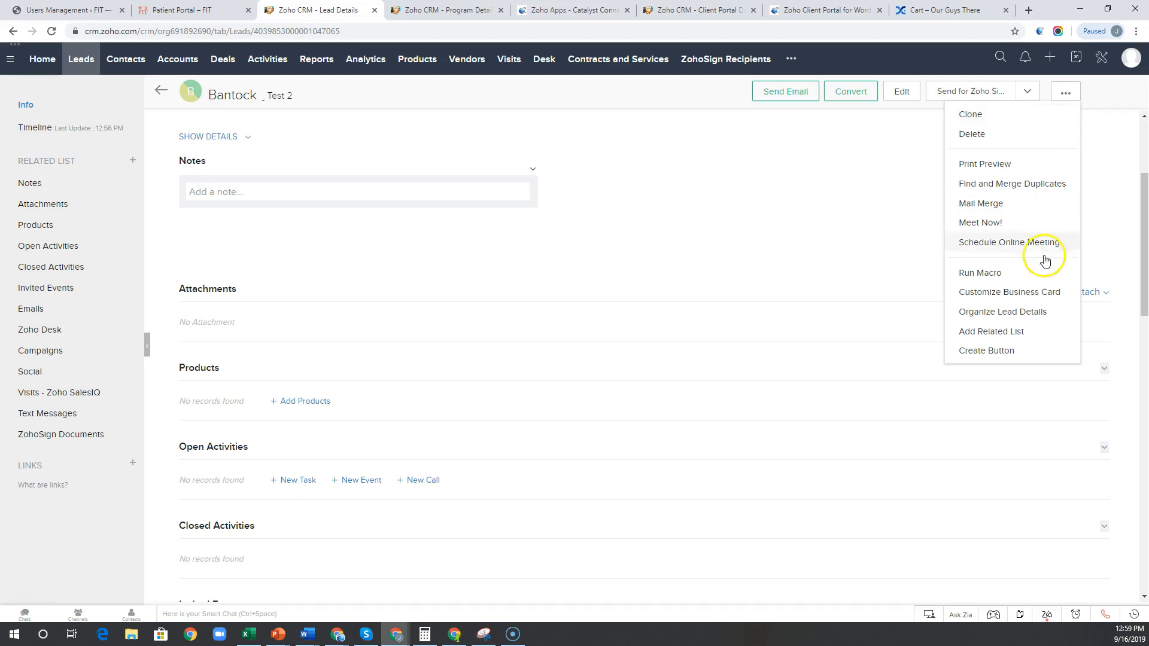
click(1009, 294)
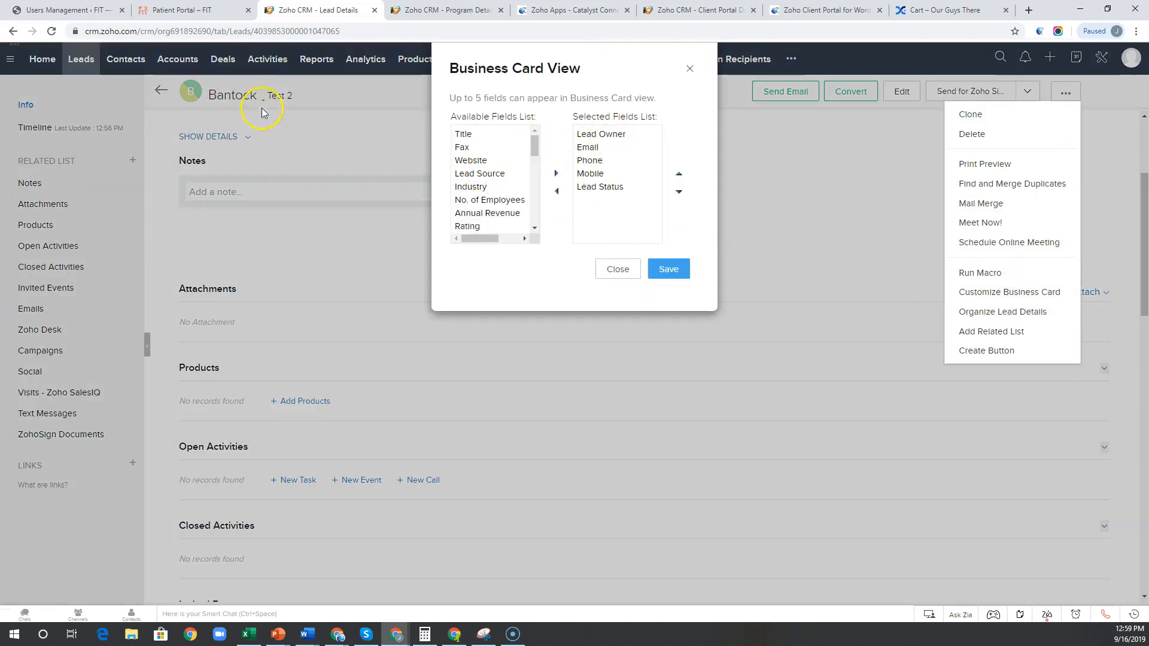
click(617, 269)
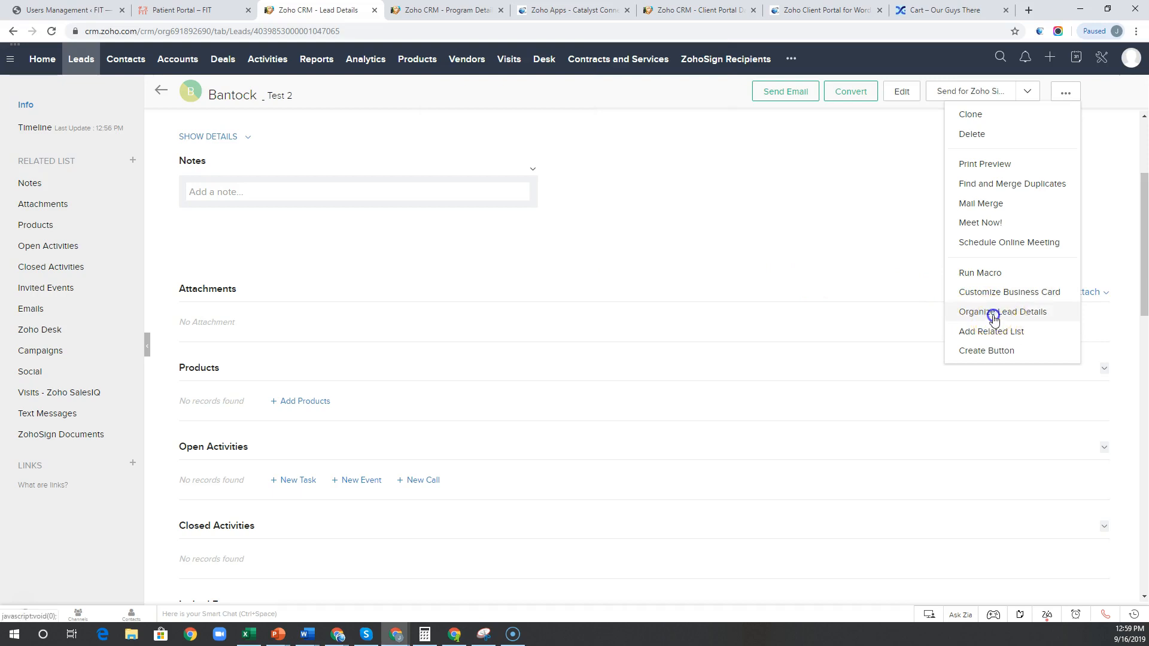
click(993, 318)
scroll(621, 173, down, 3)
click(655, 269)
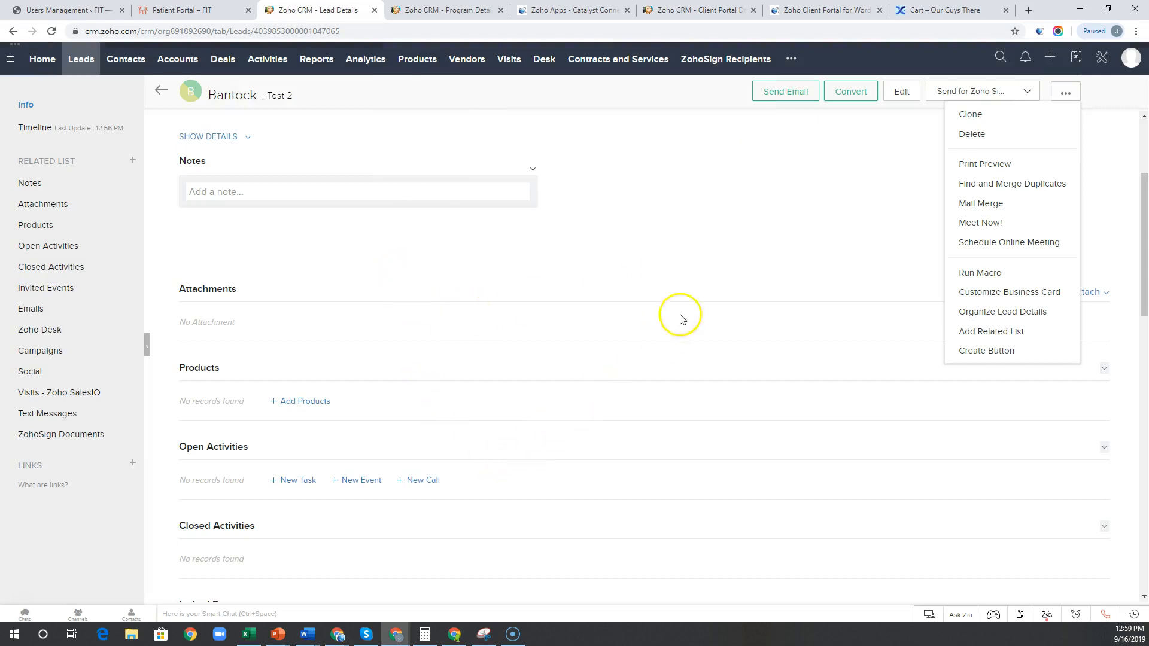
click(801, 219)
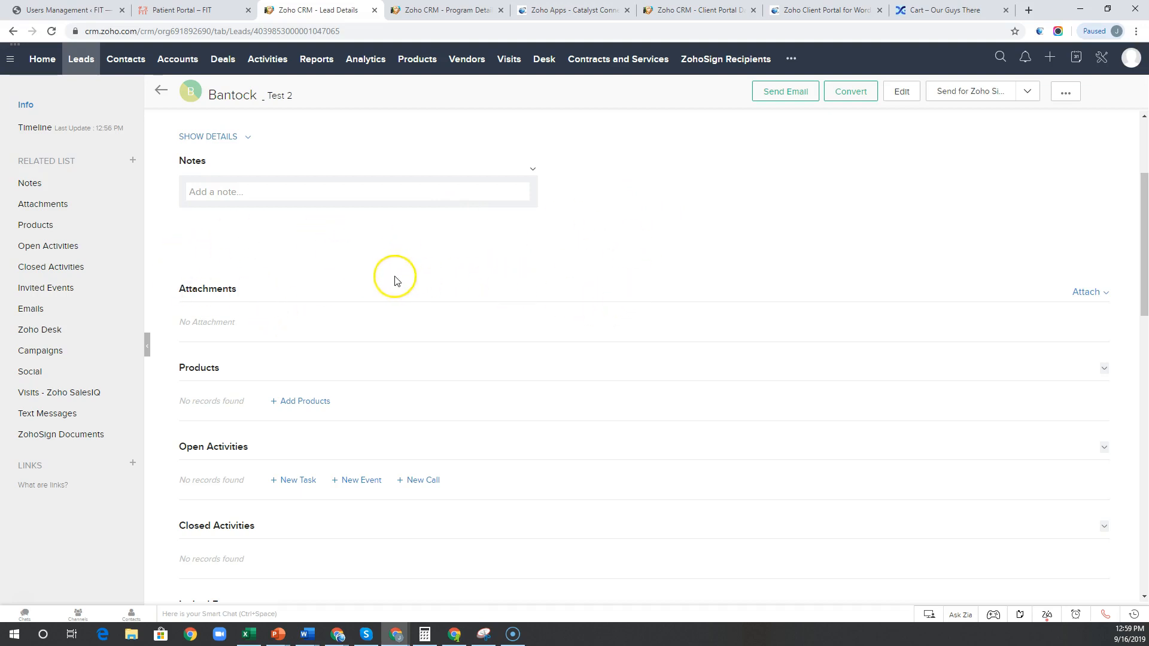
Create a task with subject Test and due date 09/16/2019 under the lead's open activities, and save it.
scroll(455, 300, up, 3)
scroll(455, 305, up, 1)
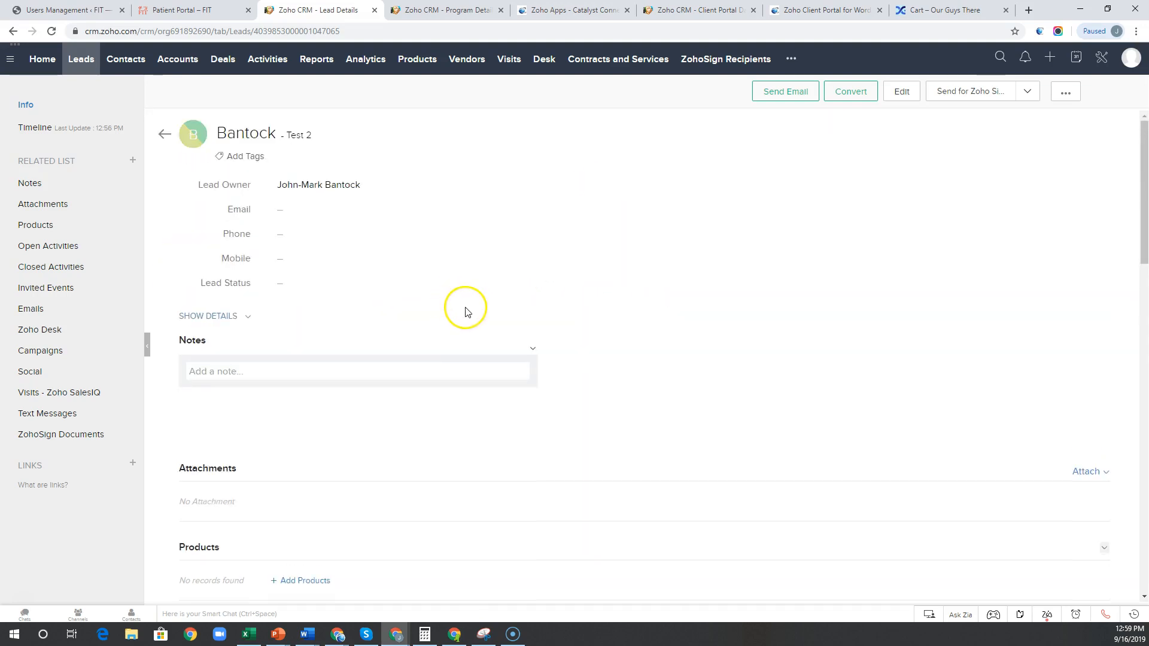
scroll(459, 311, down, 7)
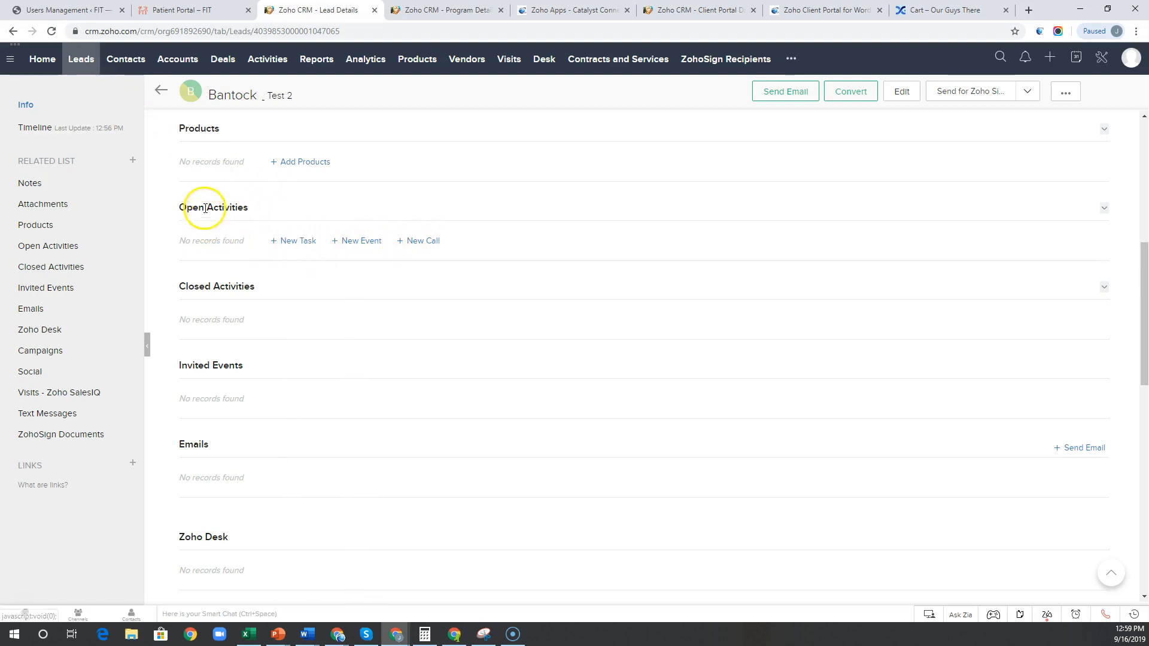
click(298, 242)
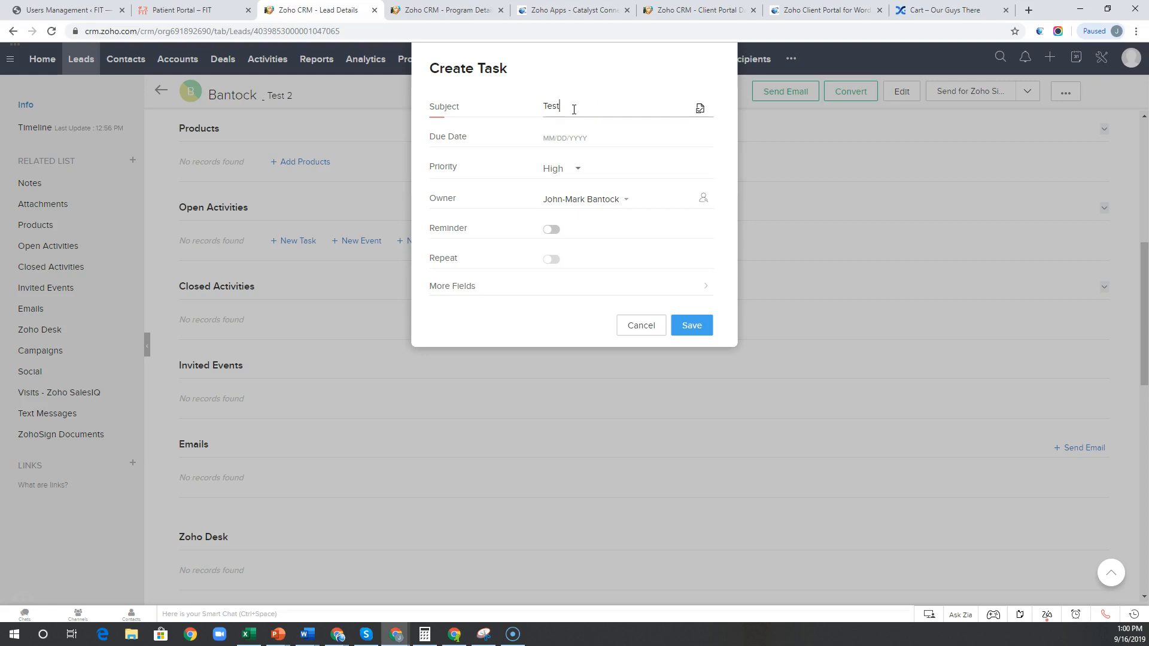
click(576, 136)
click(562, 249)
click(551, 231)
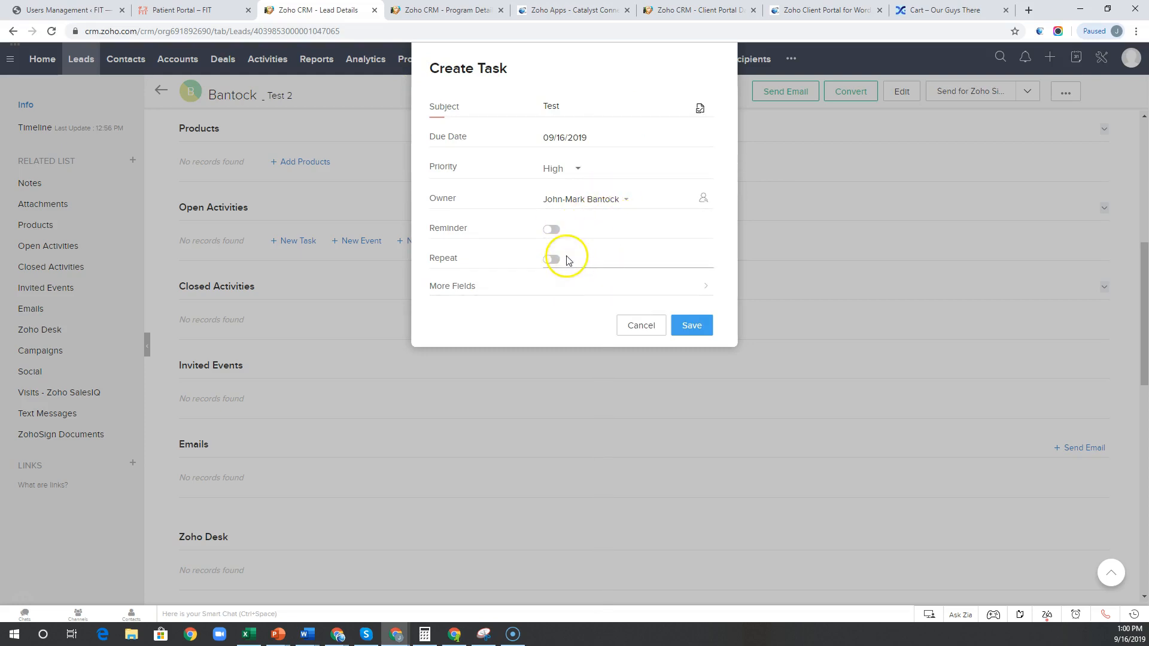
click(686, 330)
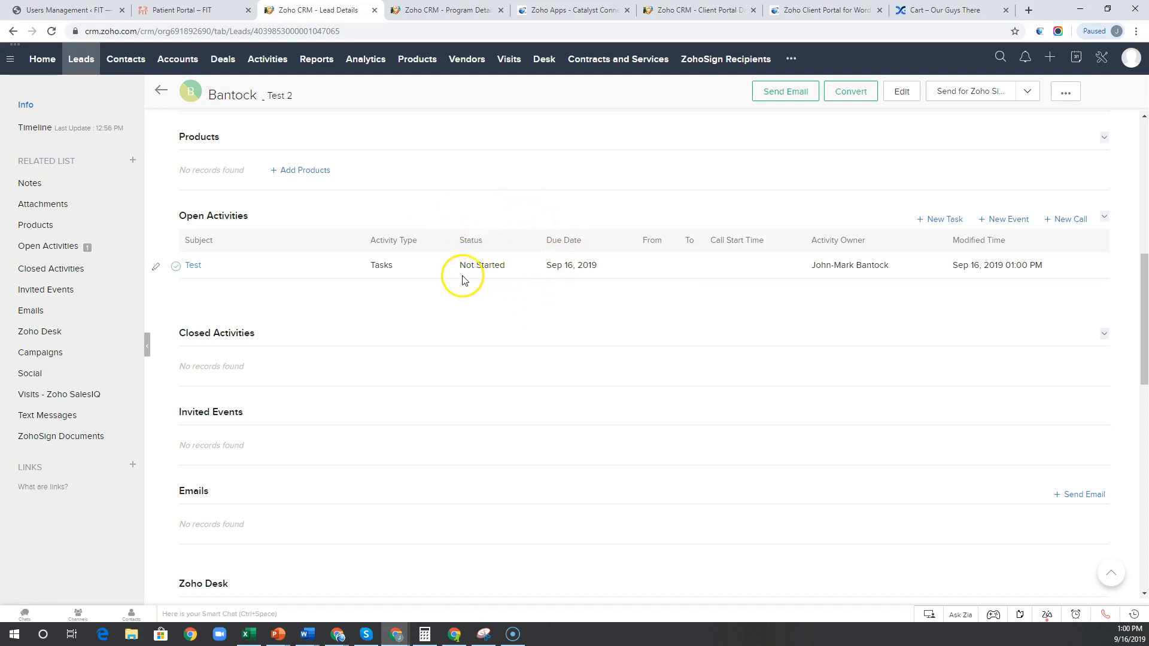
Start a new call record for the lead with the subject Intro Call, leaving its purpose as None.
click(1069, 223)
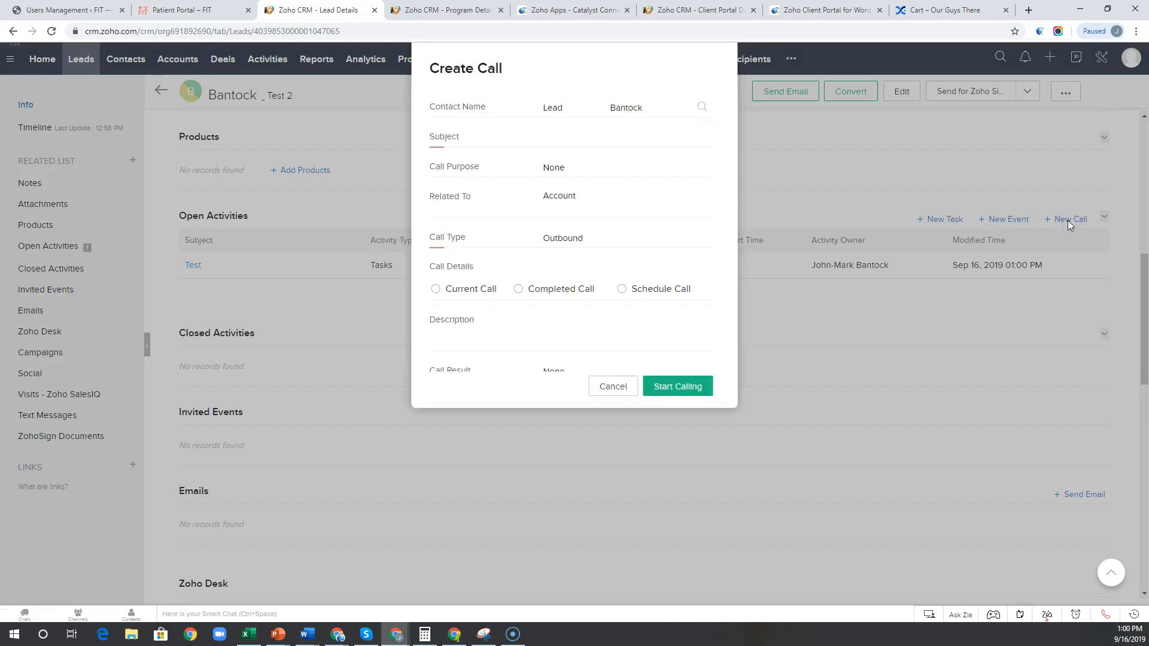
click(564, 143)
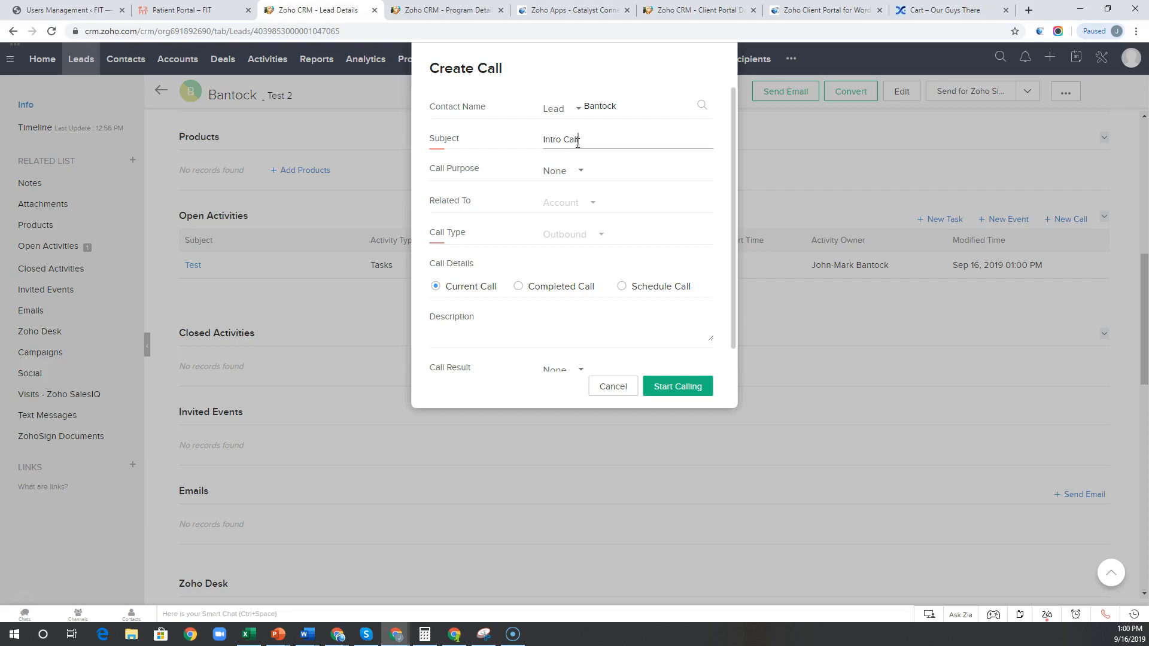
click(568, 171)
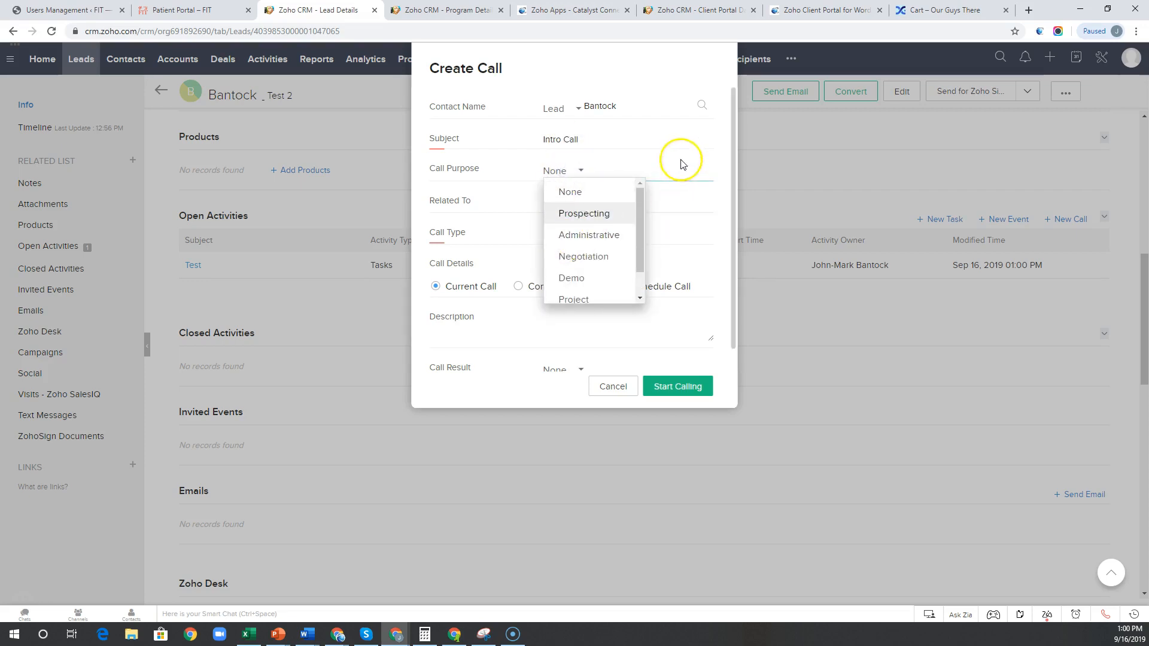
click(662, 204)
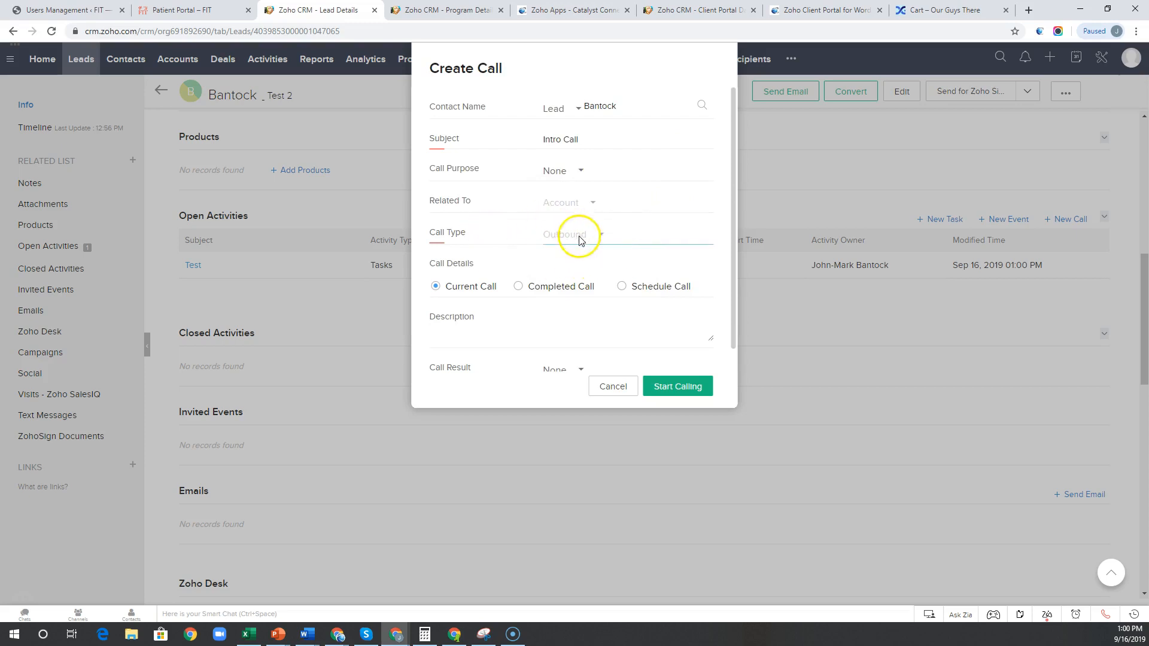
Log the Intro Call as a completed call with a duration of 2 minutes and save it.
scroll(530, 271, down, 1)
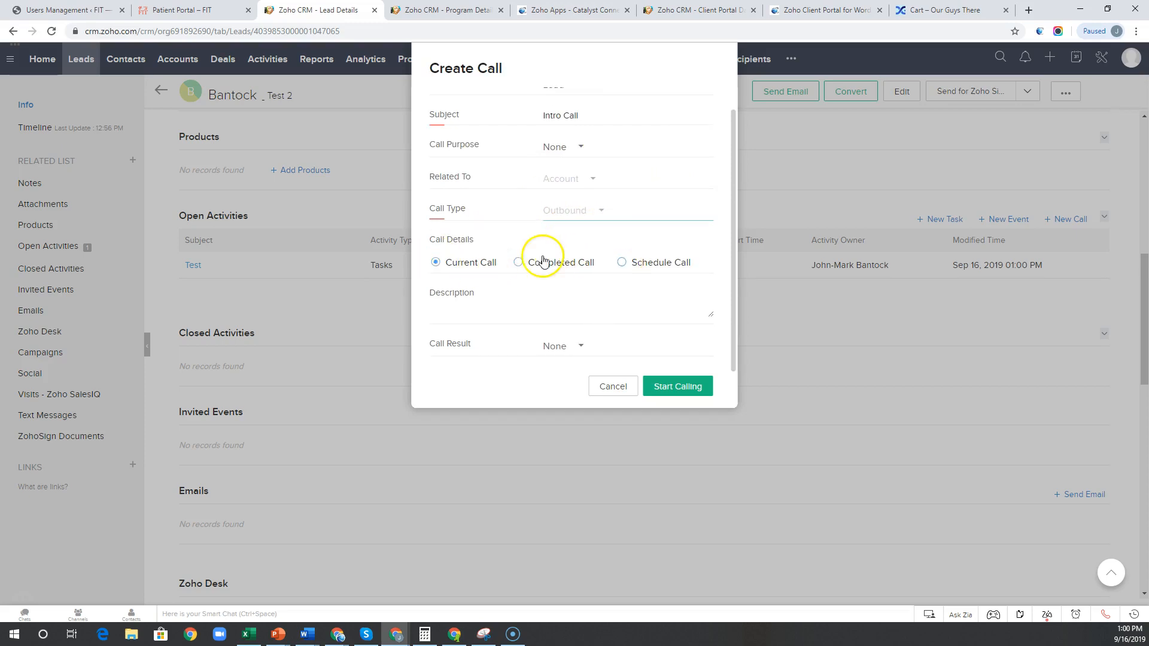
click(519, 264)
click(594, 314)
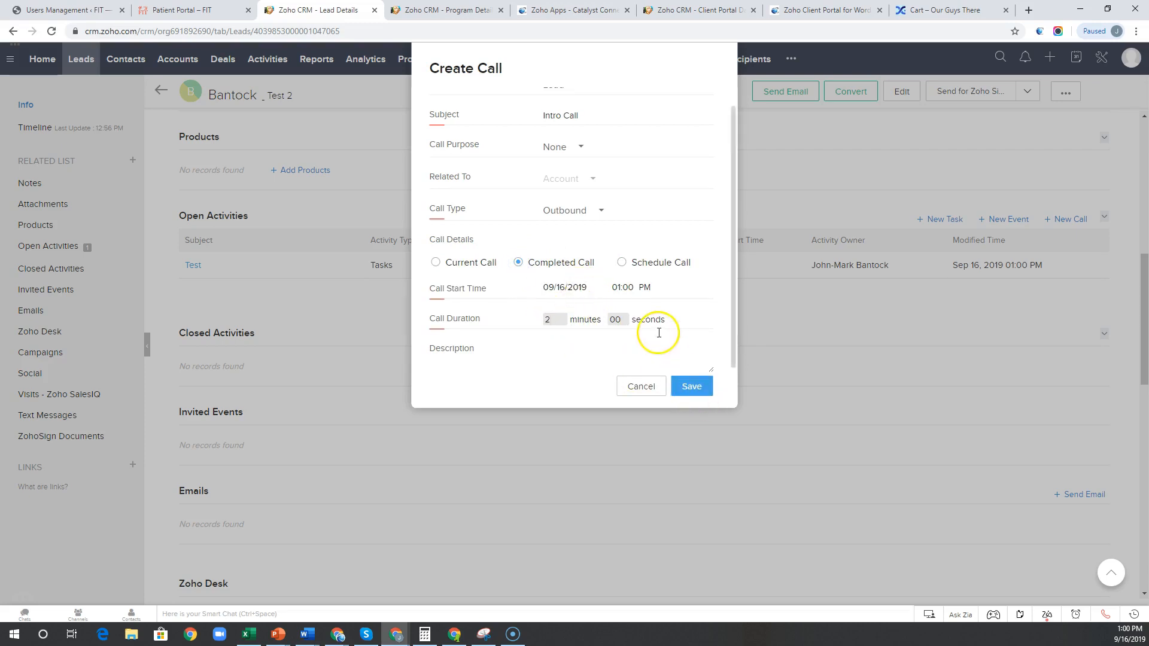
scroll(688, 388, down, 2)
click(549, 266)
text(2)
click(694, 389)
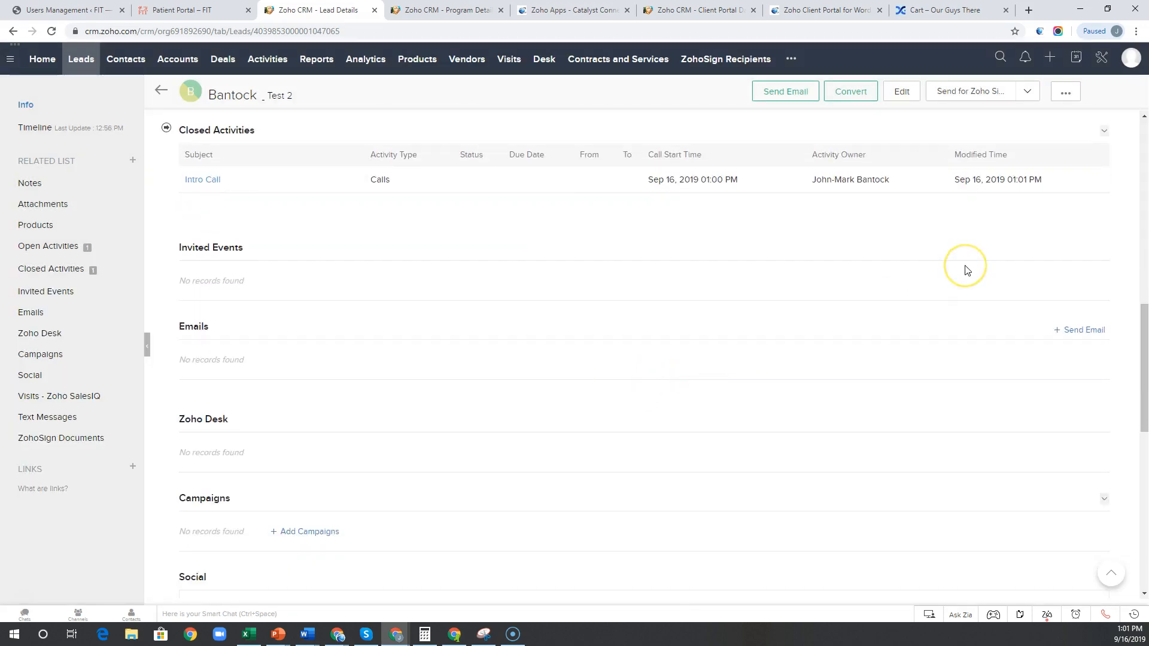
Inspect the new event form under the lead's open activities, dismiss the online meeting tip, and cancel the event without saving.
scroll(880, 294, up, 3)
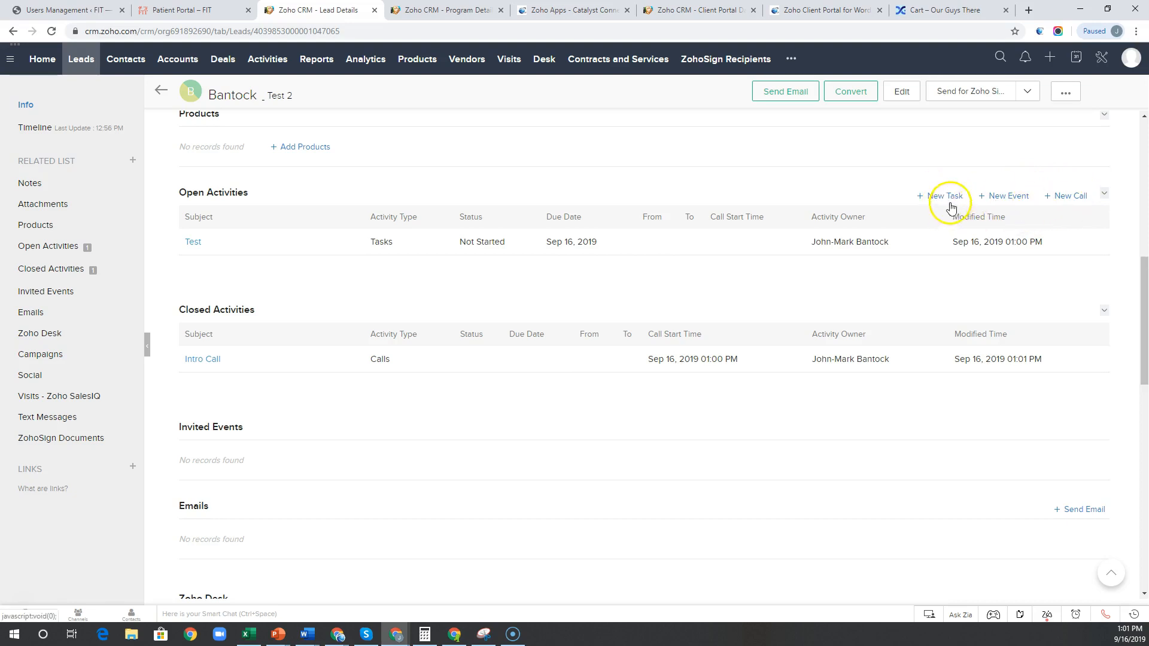
click(1019, 199)
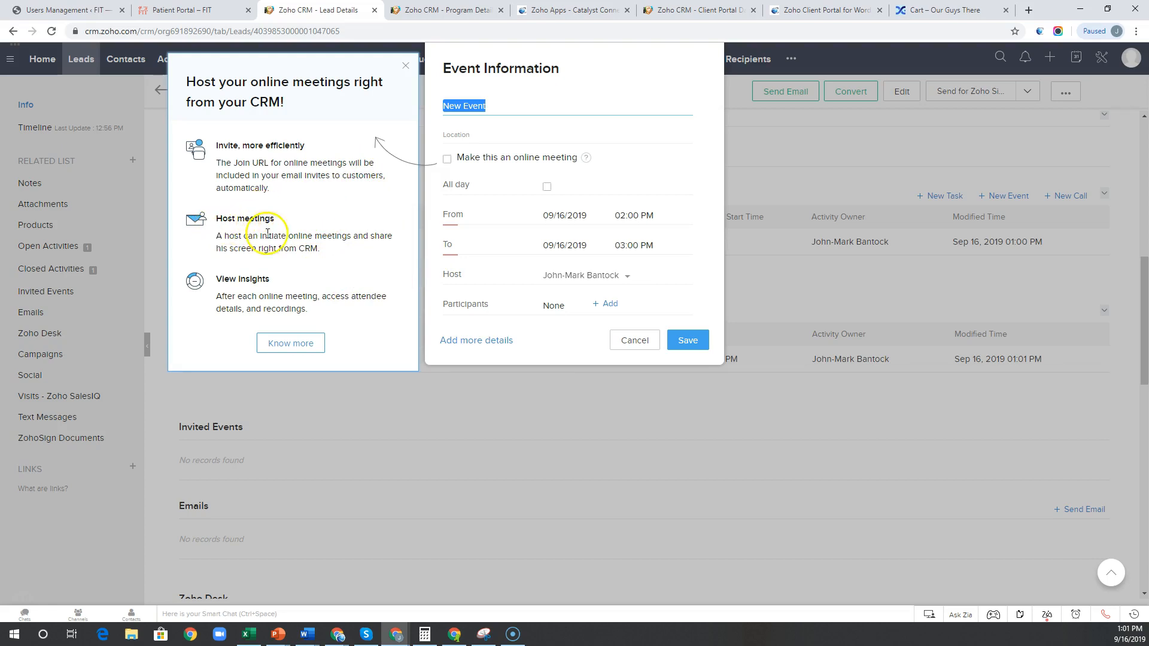
click(406, 65)
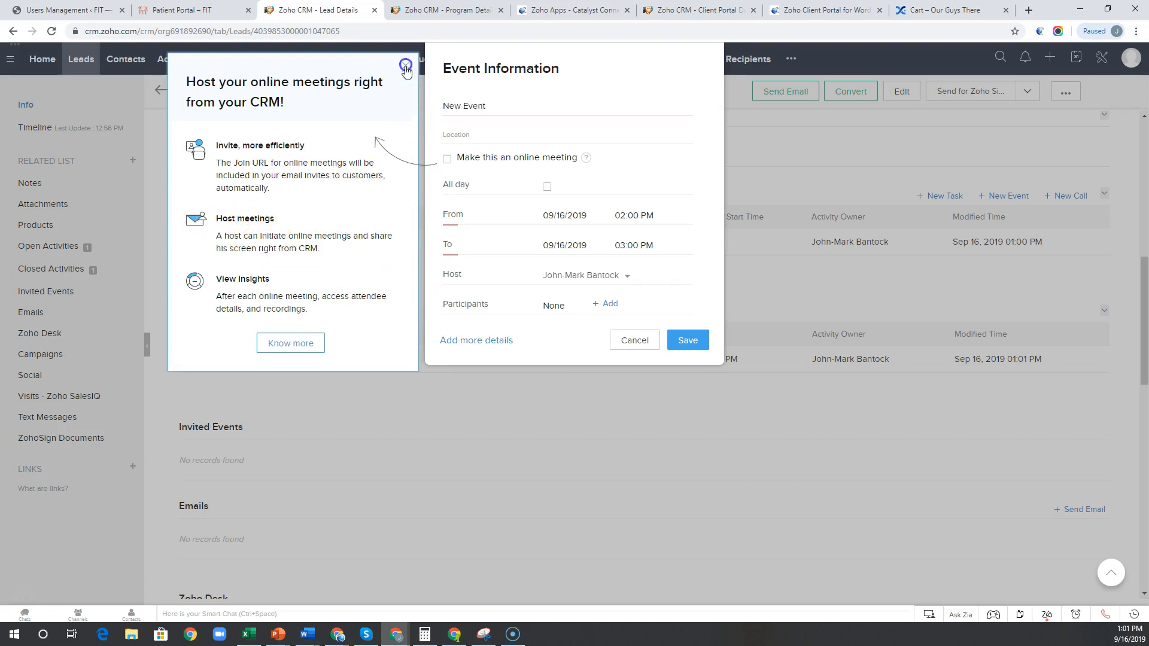
click(635, 342)
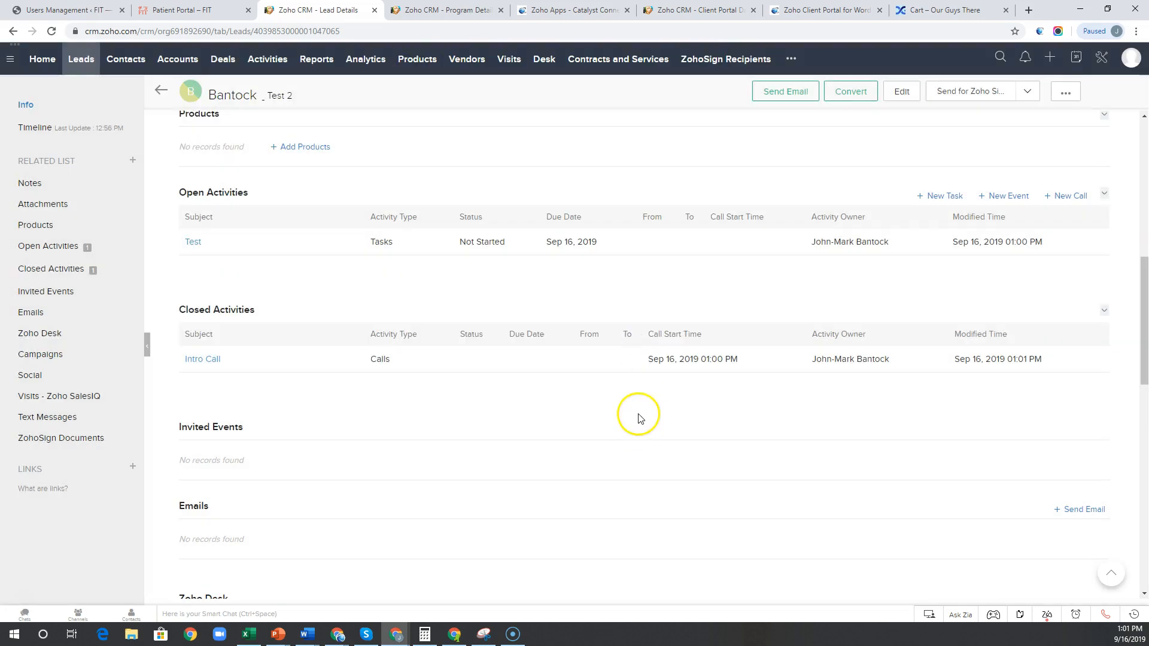
Review the lead's related sections such as Emails and Campaigns, and view the list of additional CRM modules without opening any.
scroll(697, 453, down, 3)
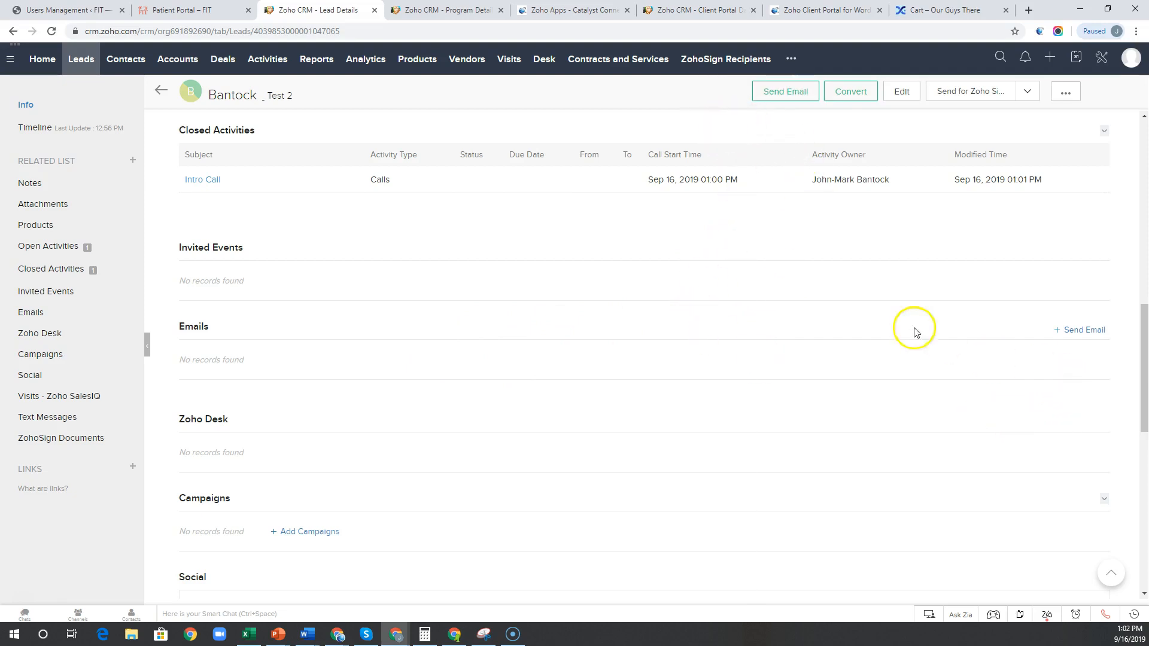
scroll(759, 388, up, 2)
scroll(759, 388, up, 8)
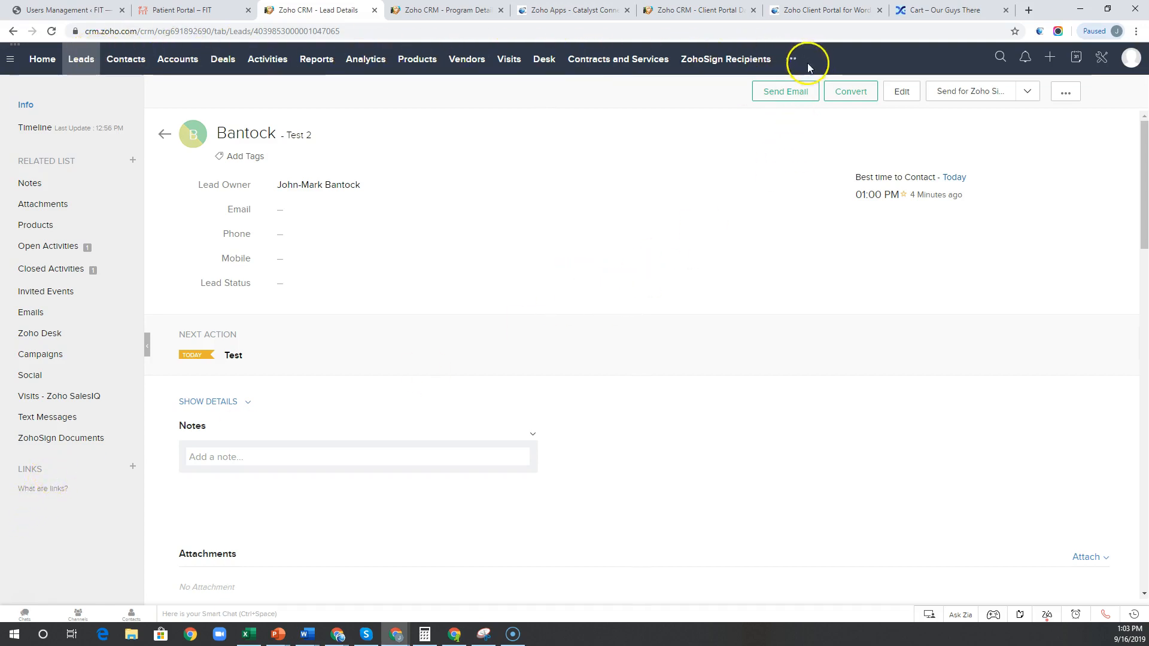
click(792, 60)
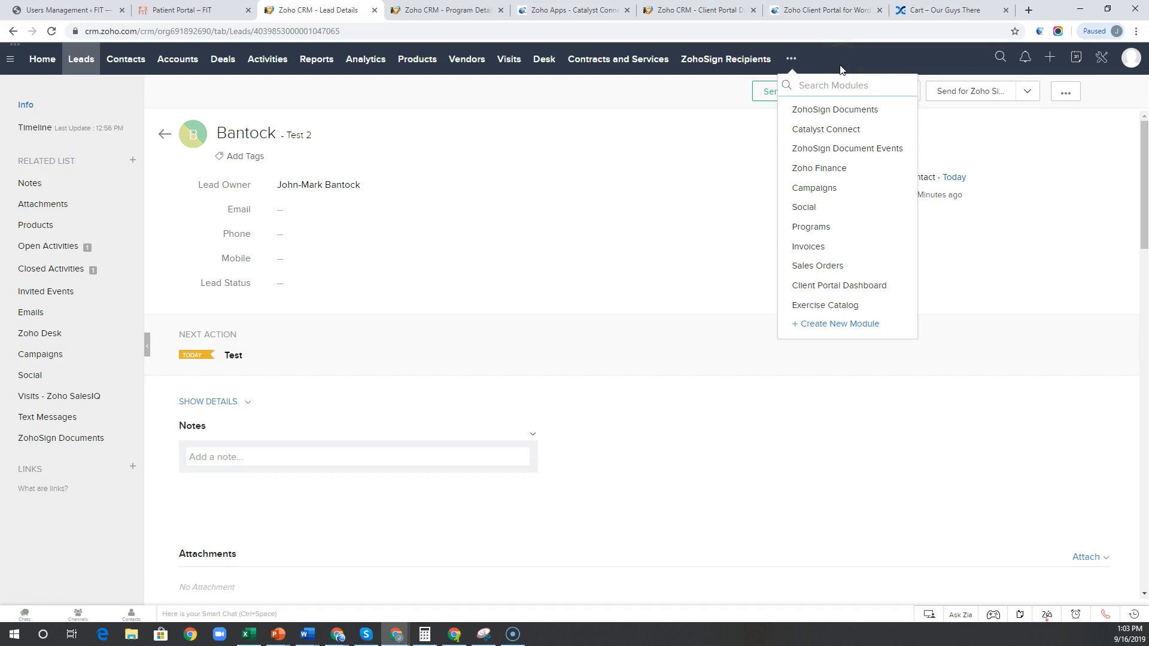
click(710, 102)
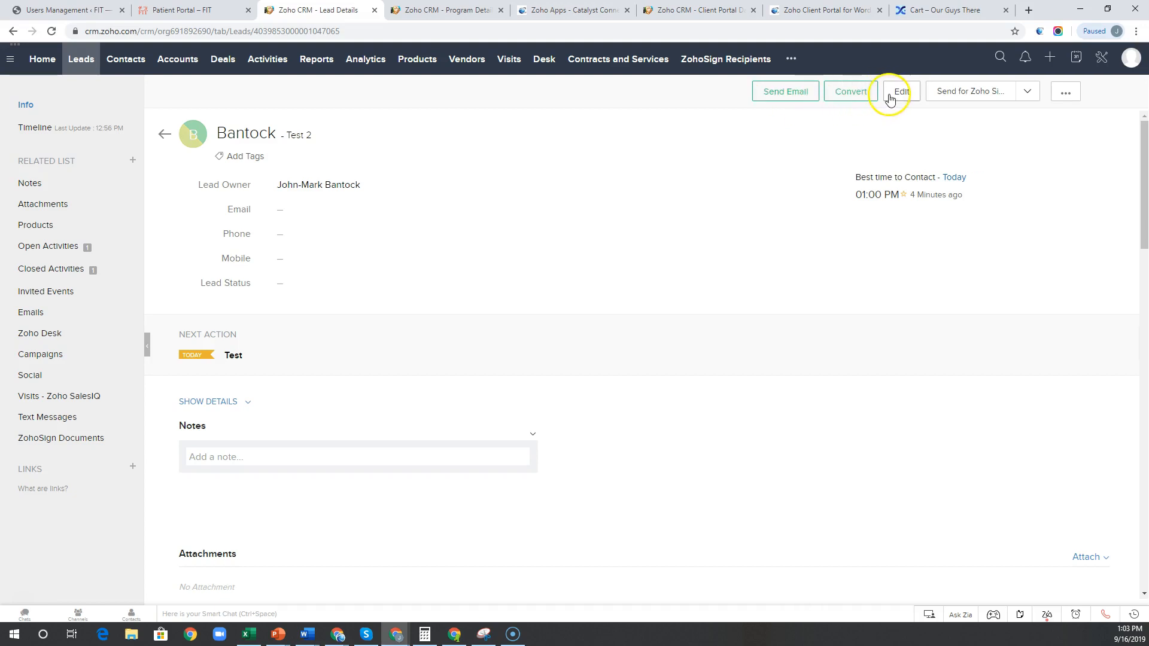
Examine the lead's Zoho Sign button options and its additional record actions such as Mail Merge, leaving without running any.
click(1028, 93)
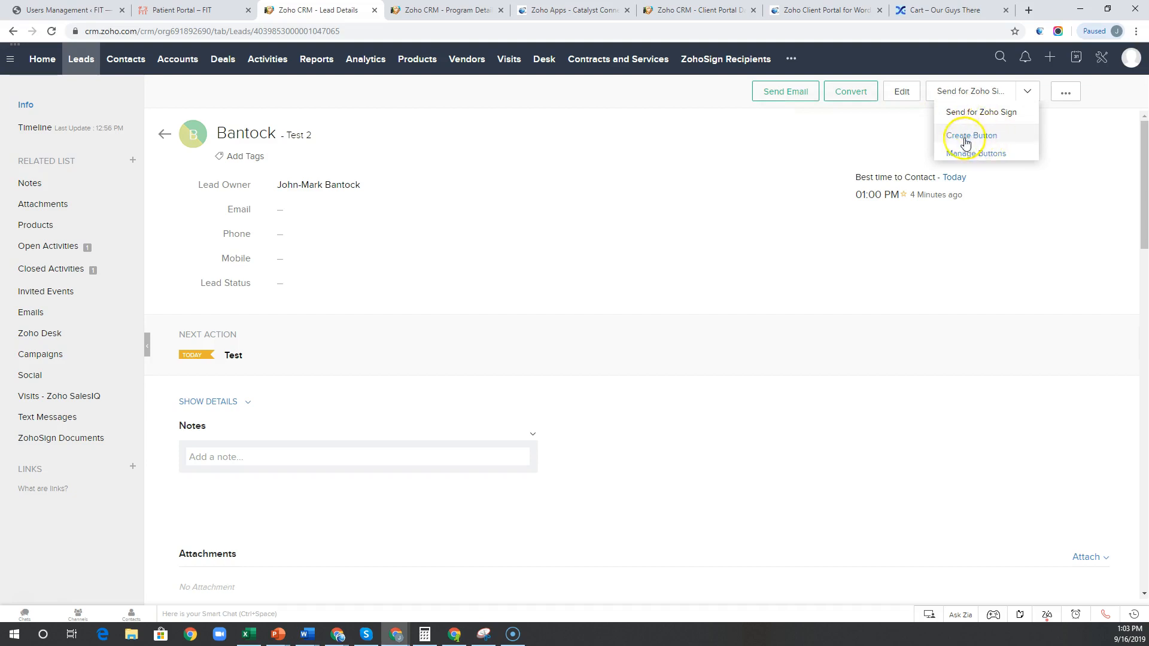
click(1065, 93)
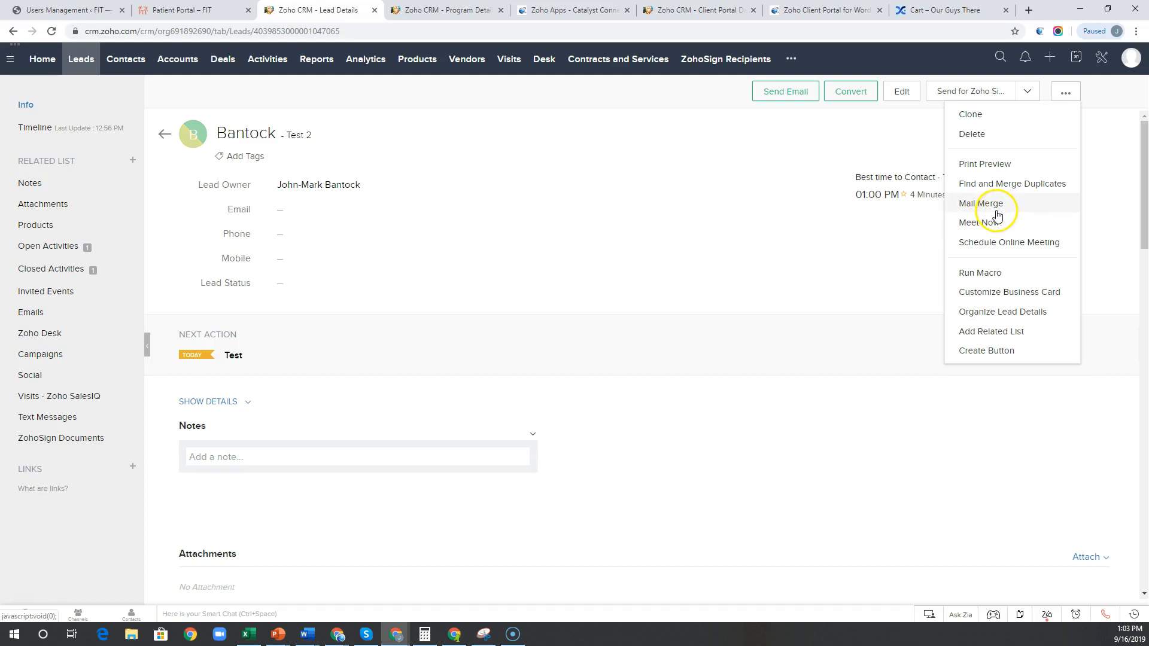
click(1002, 207)
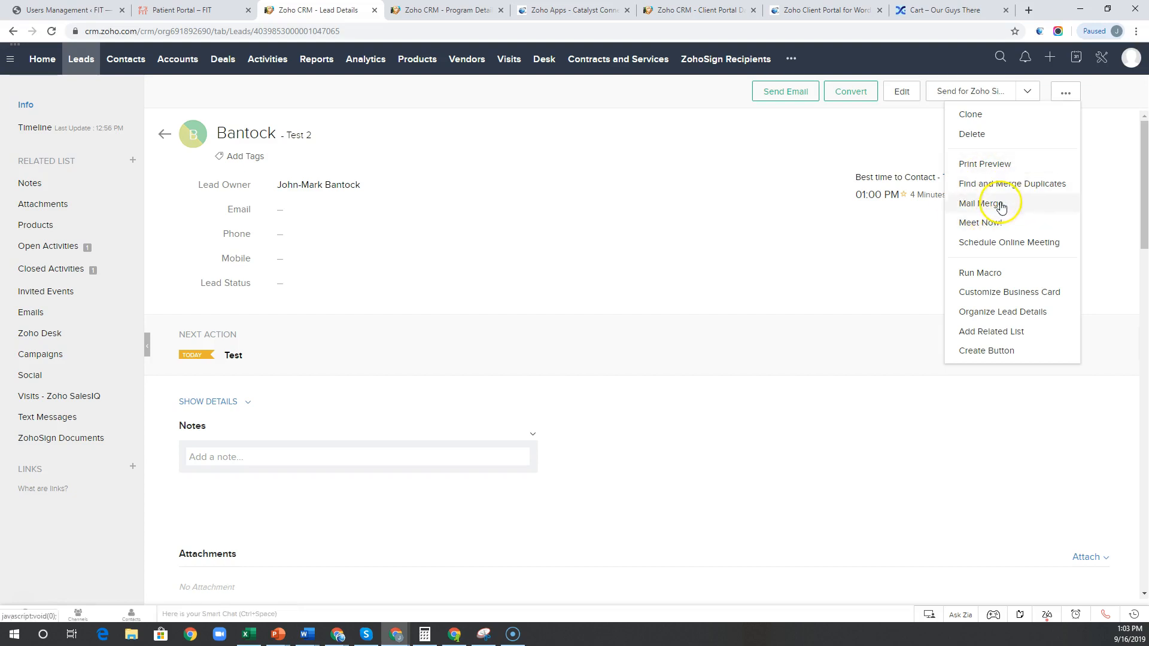
click(811, 147)
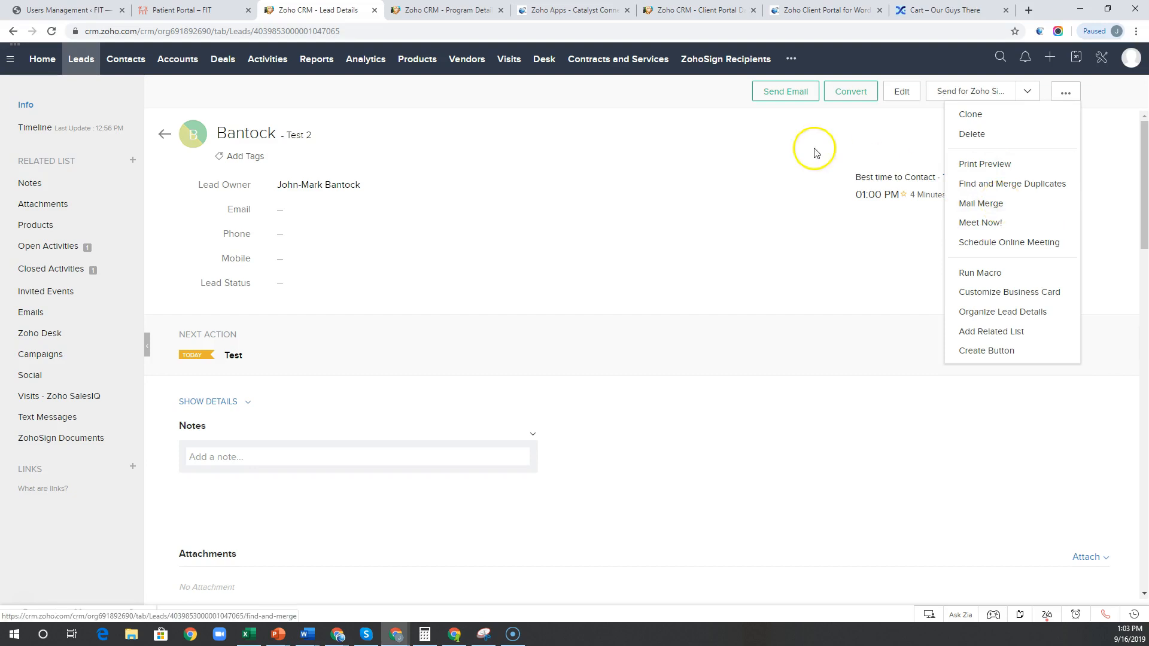
click(566, 241)
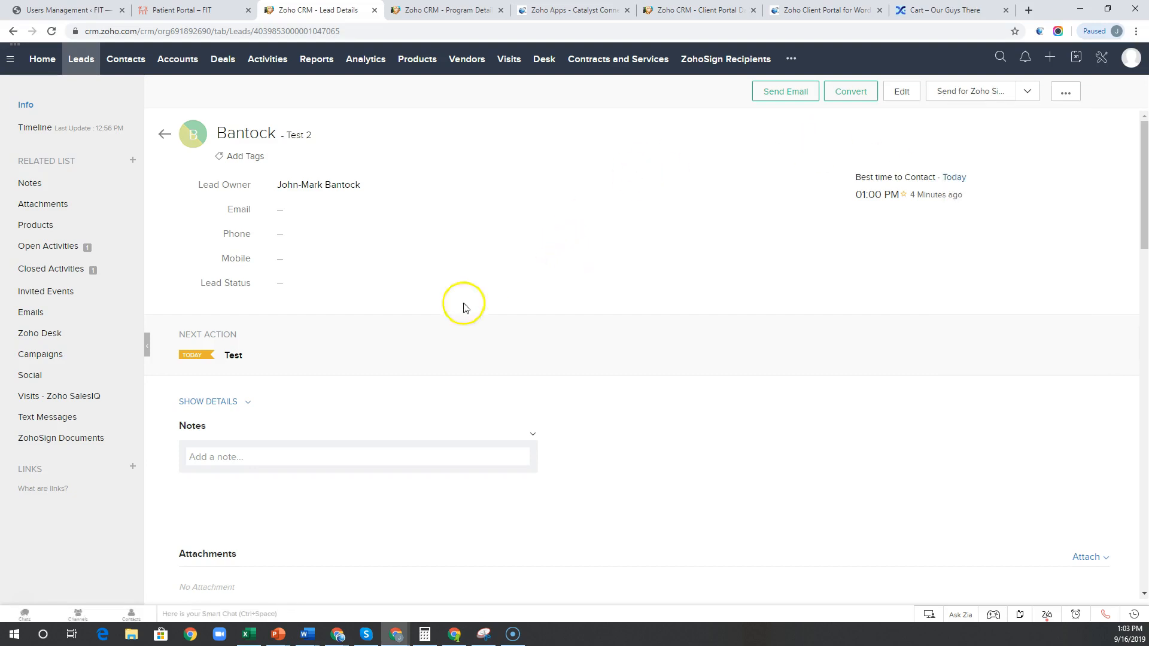
scroll(389, 377, down, 3)
scroll(577, 368, up, 3)
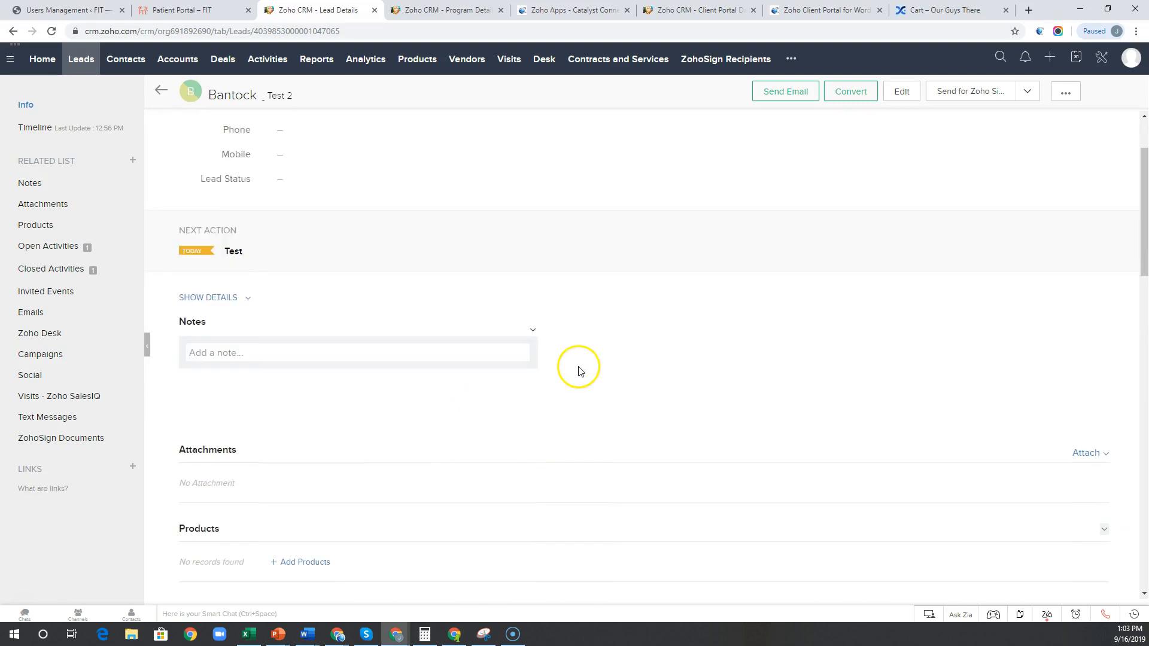